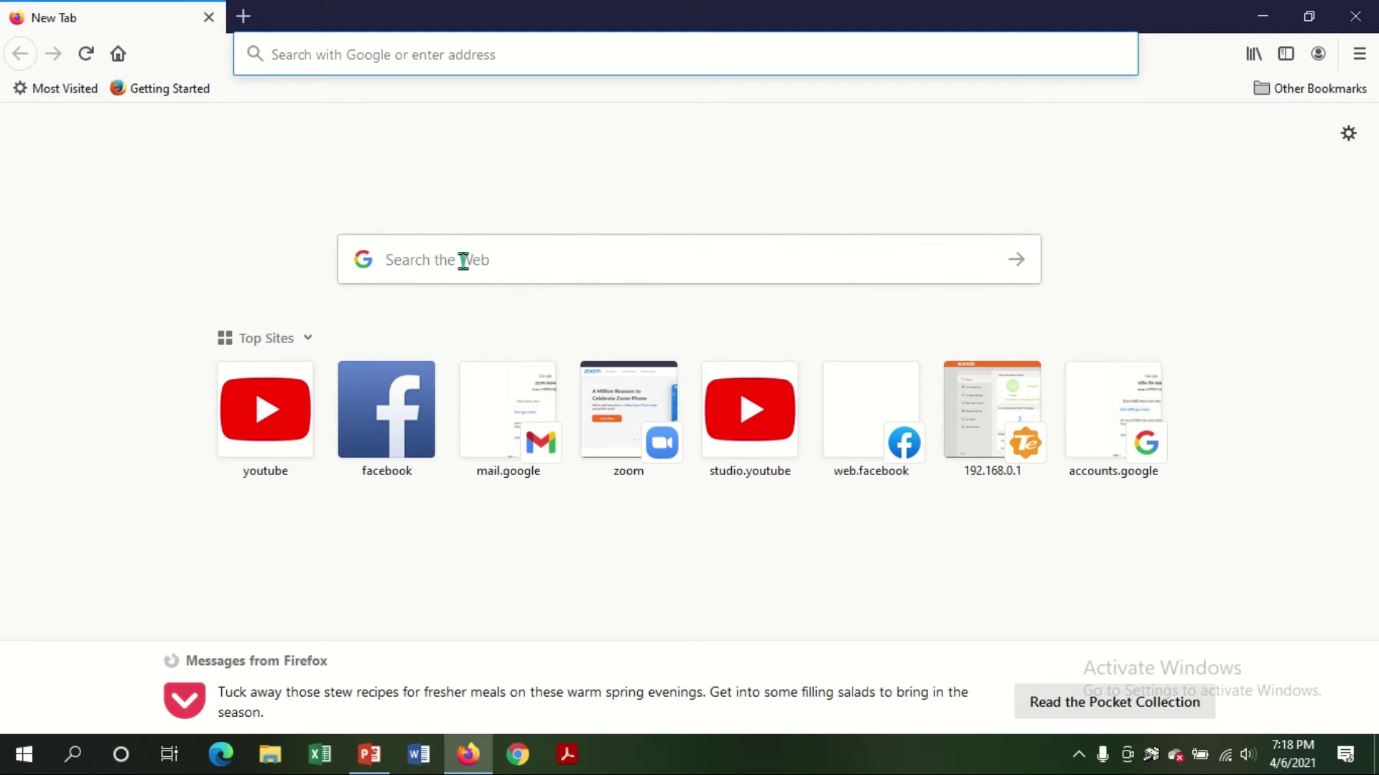
- Search the web for gmail and open the Gmail - Google result
left_click(464, 259)
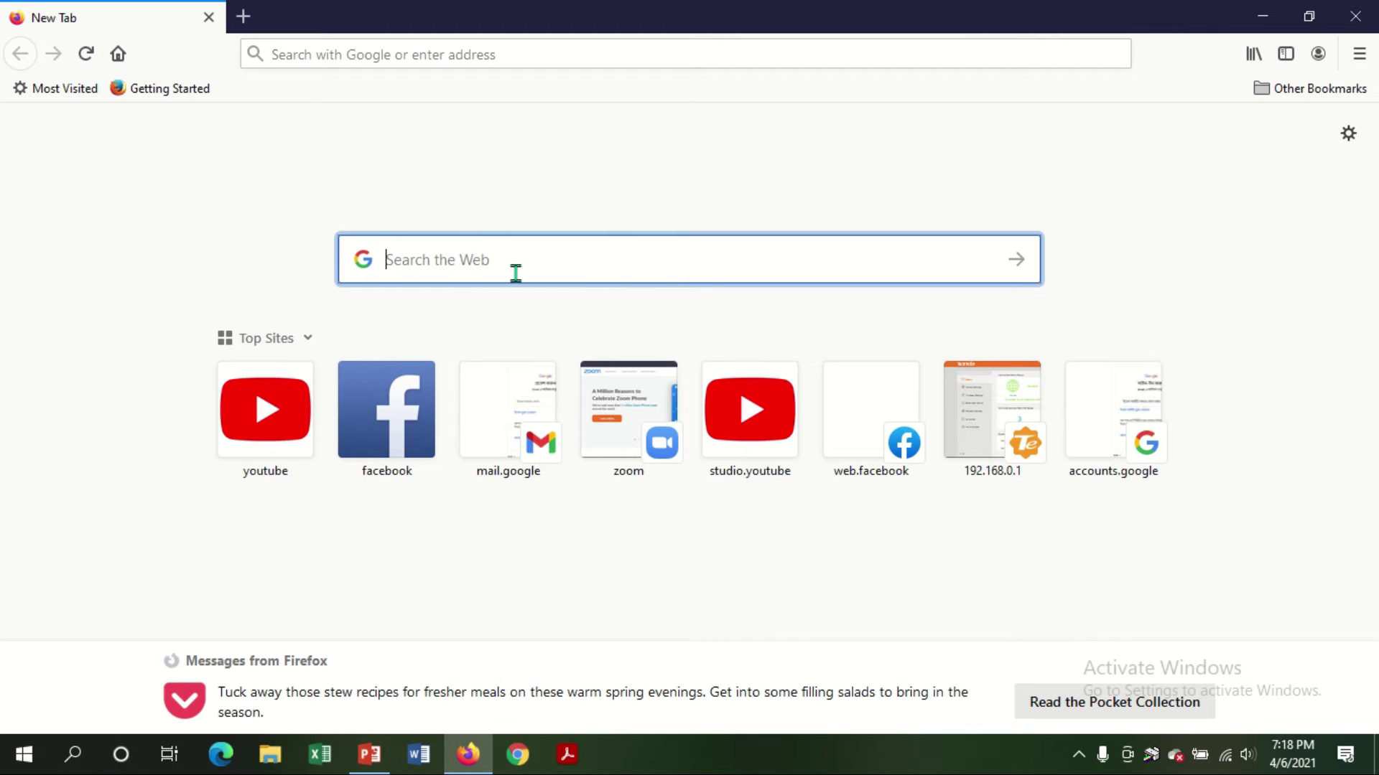
type("gmail")
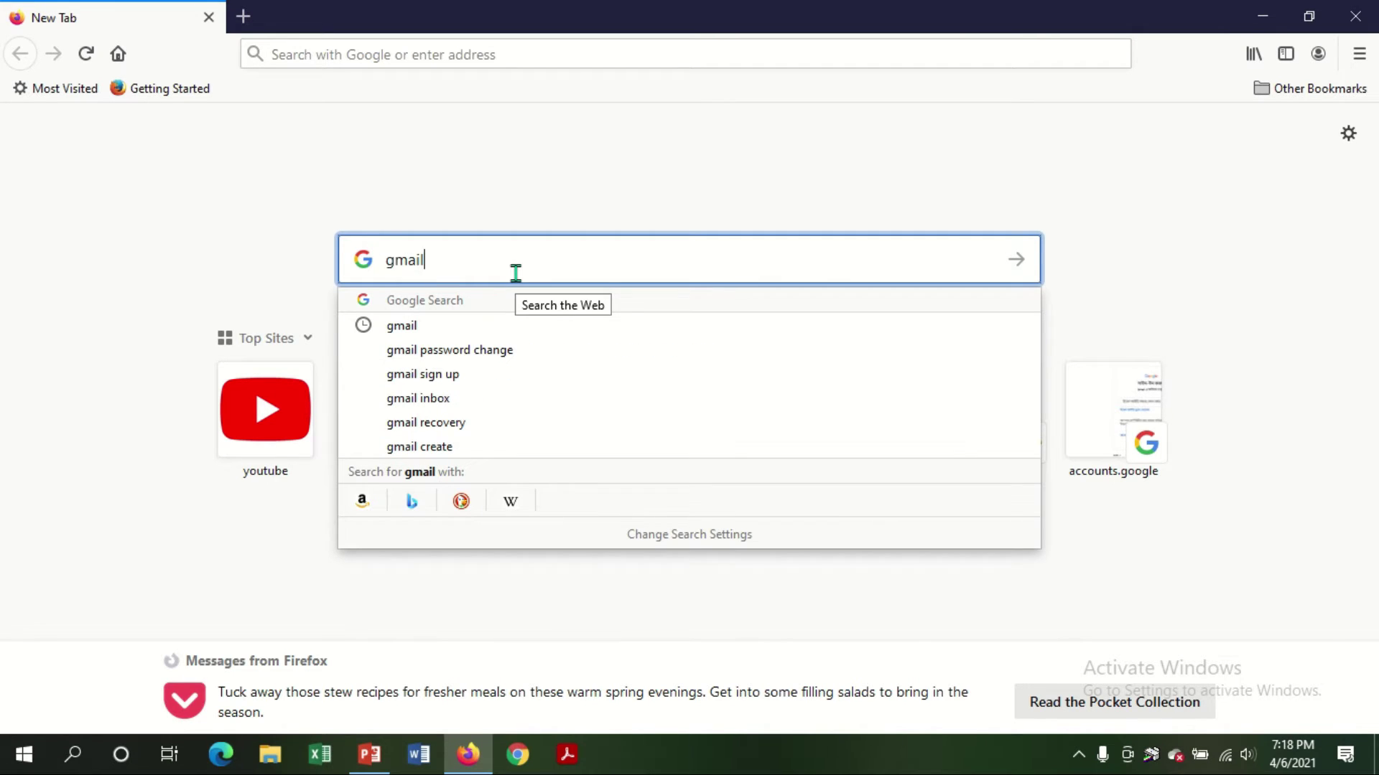
left_click(391, 334)
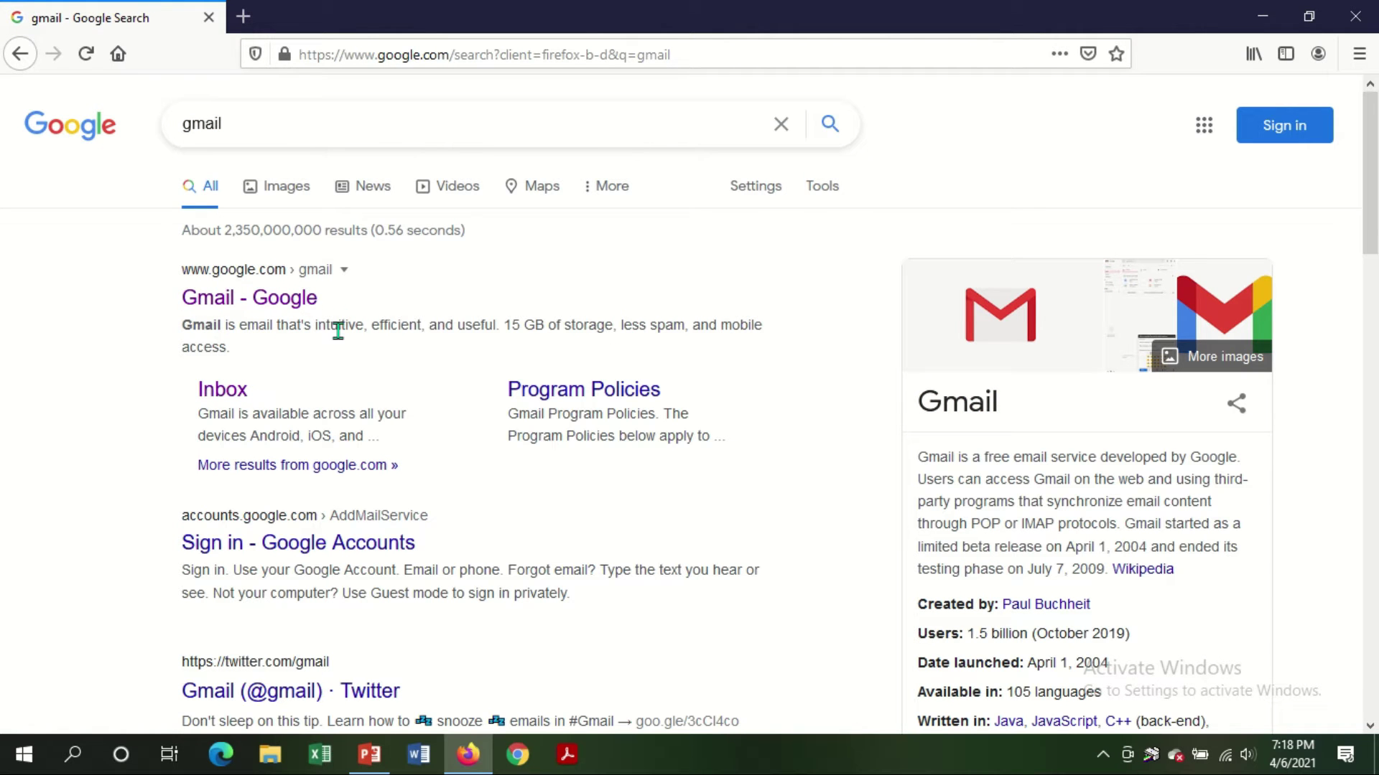
left_click(223, 289)
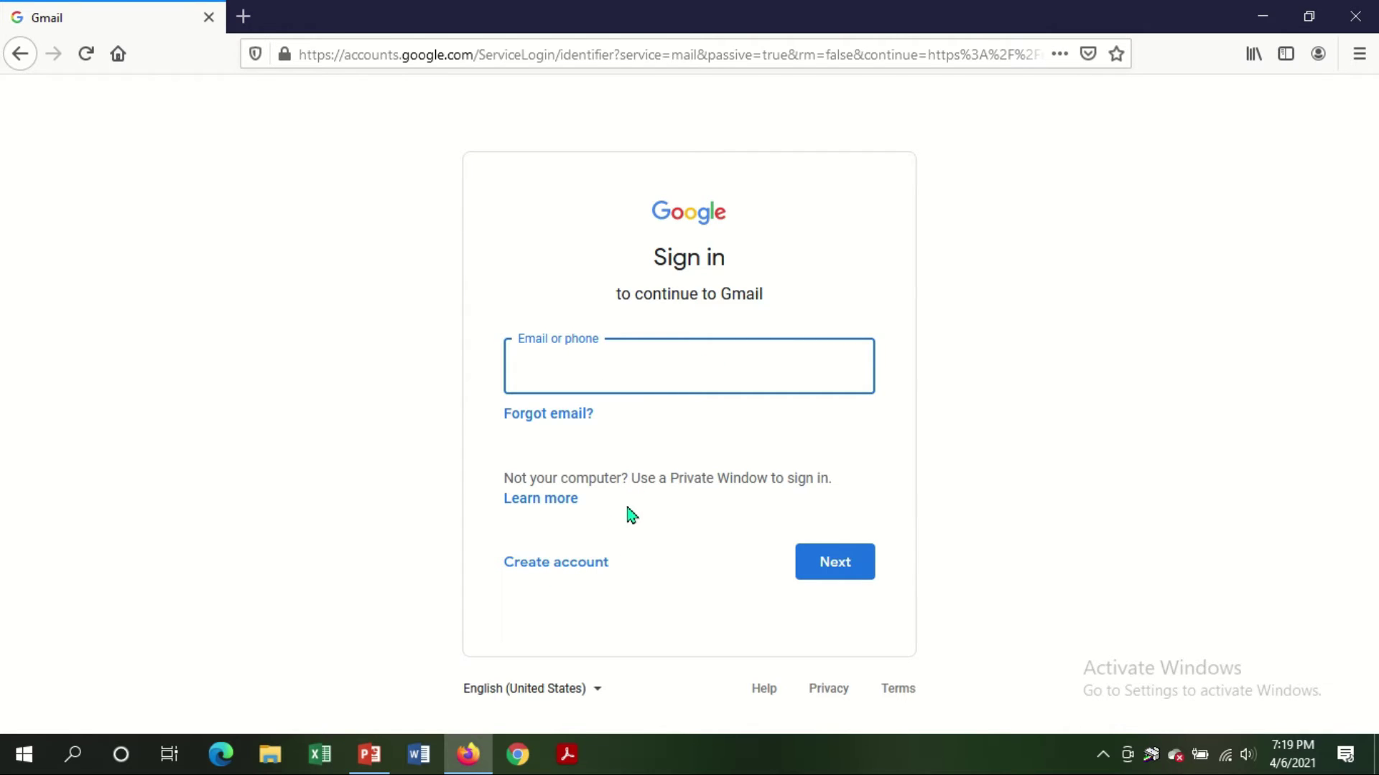
- Start creating a Google account with the For myself option and enter the first name, last name and an available username
left_click(557, 571)
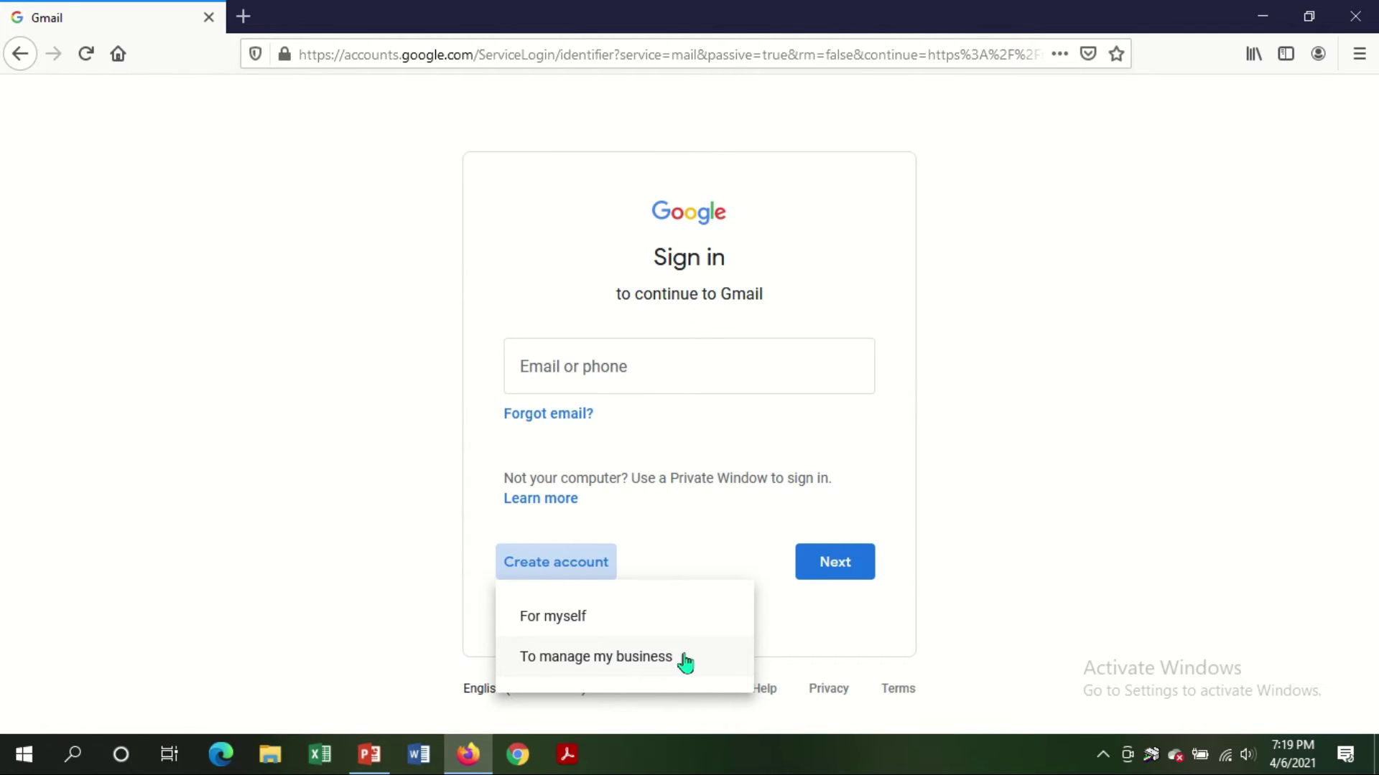
left_click(555, 619)
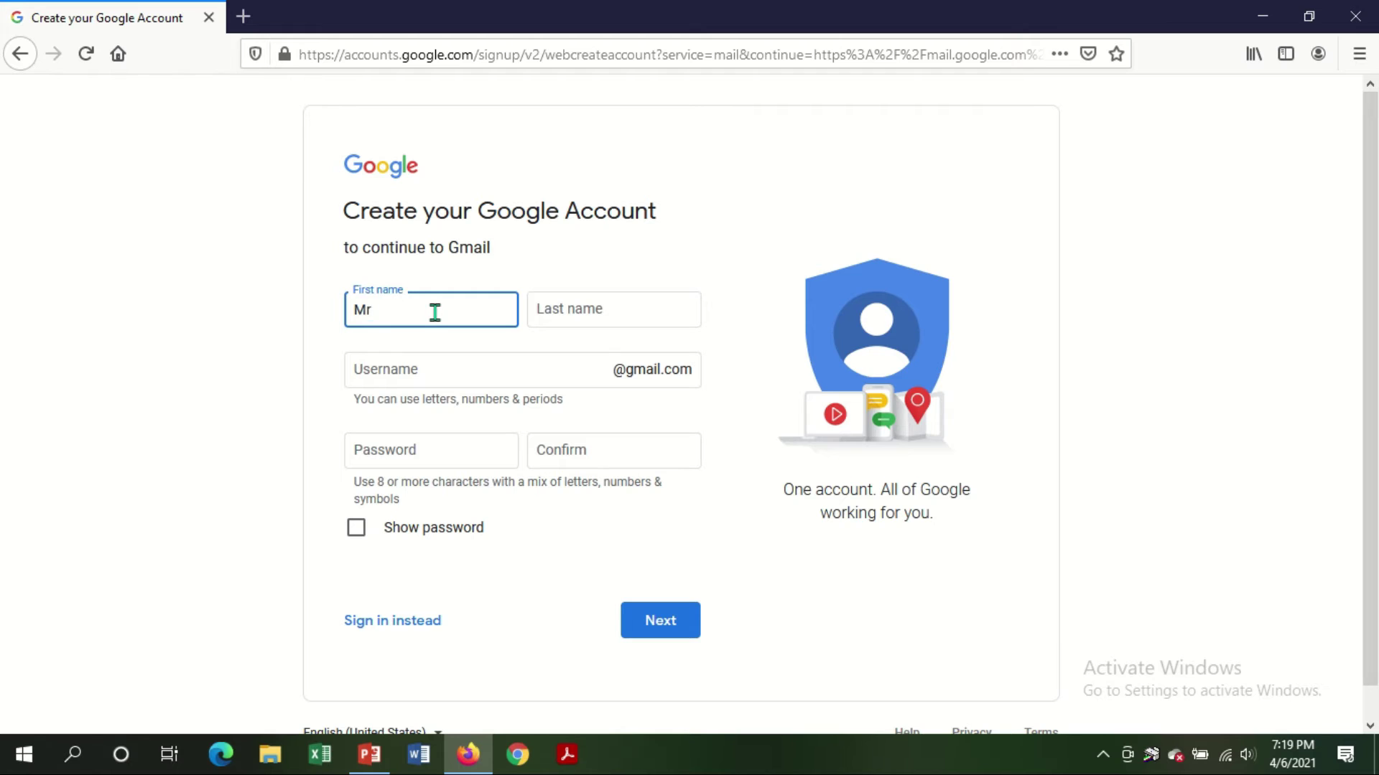
left_click(597, 309)
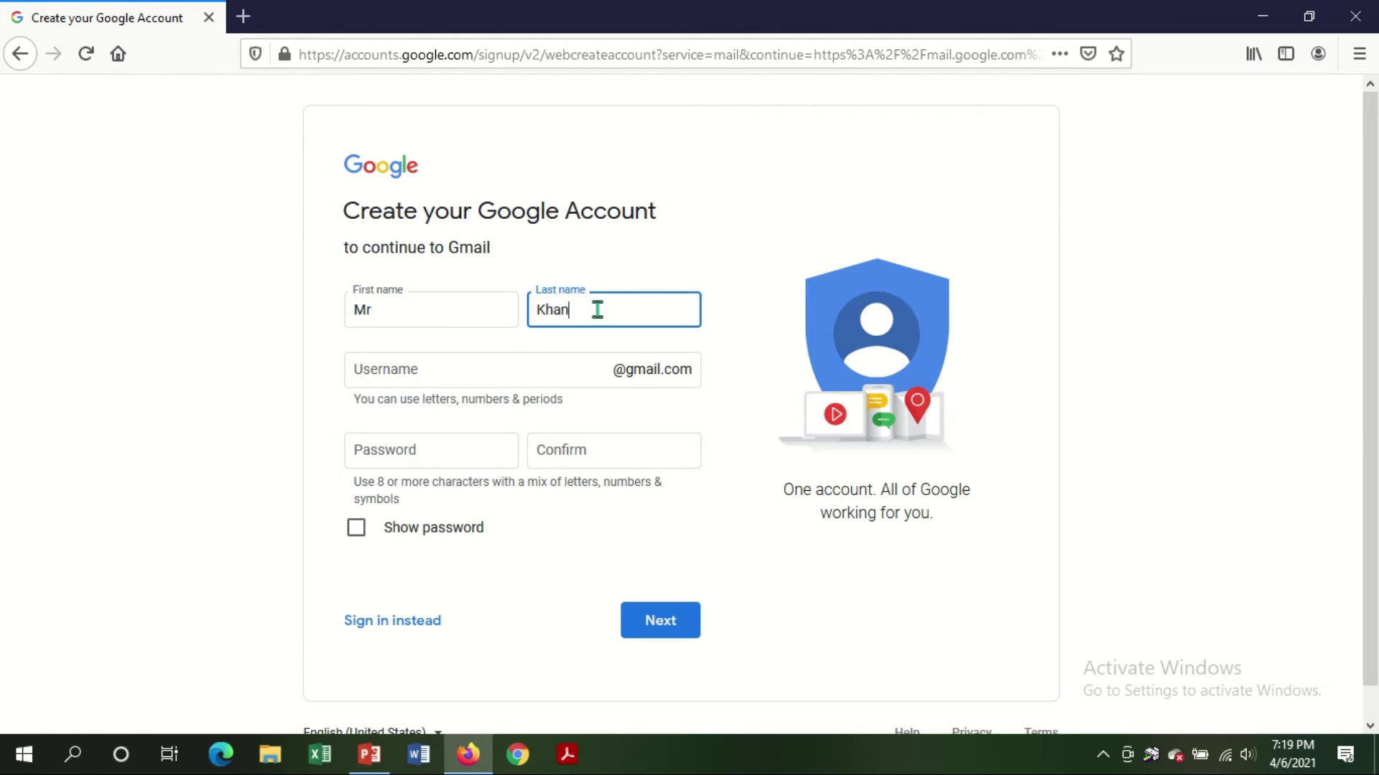
left_click(415, 367)
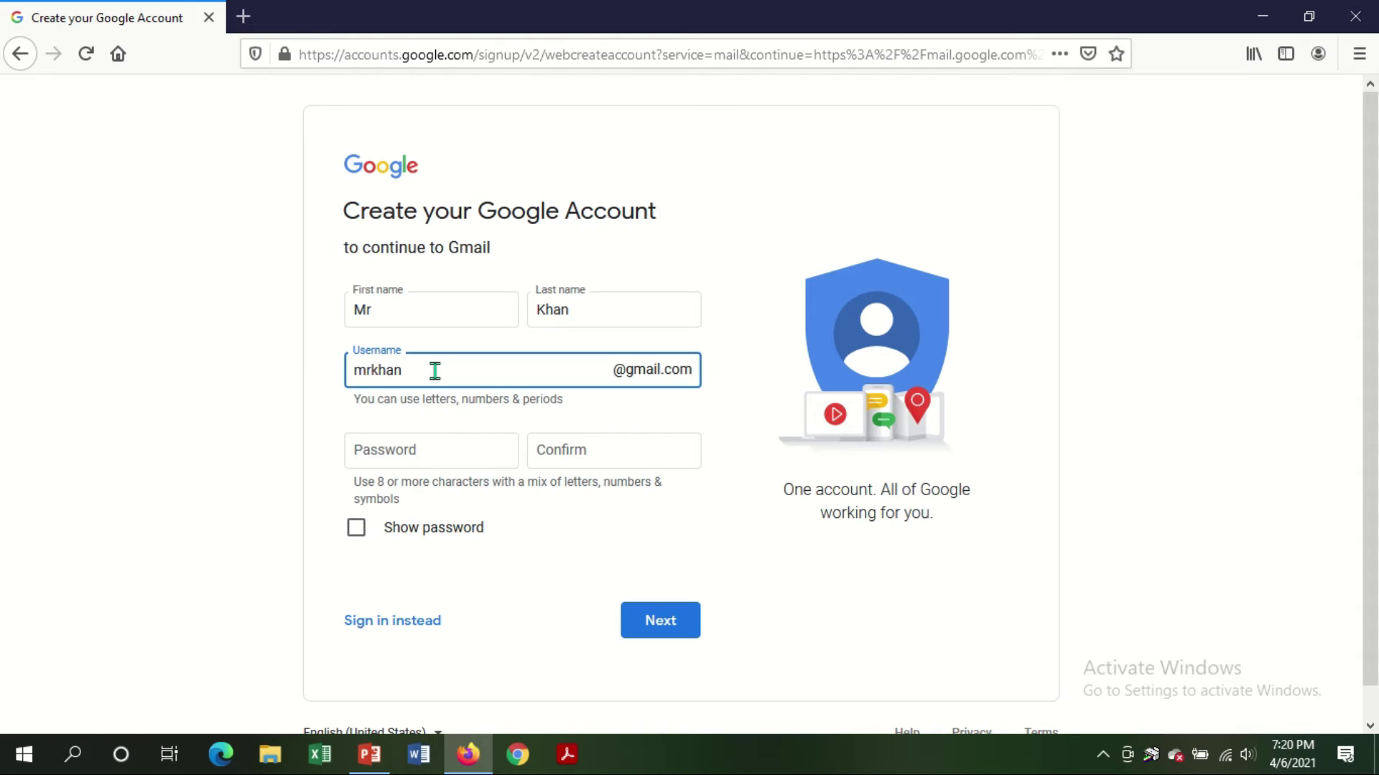
left_click(436, 457)
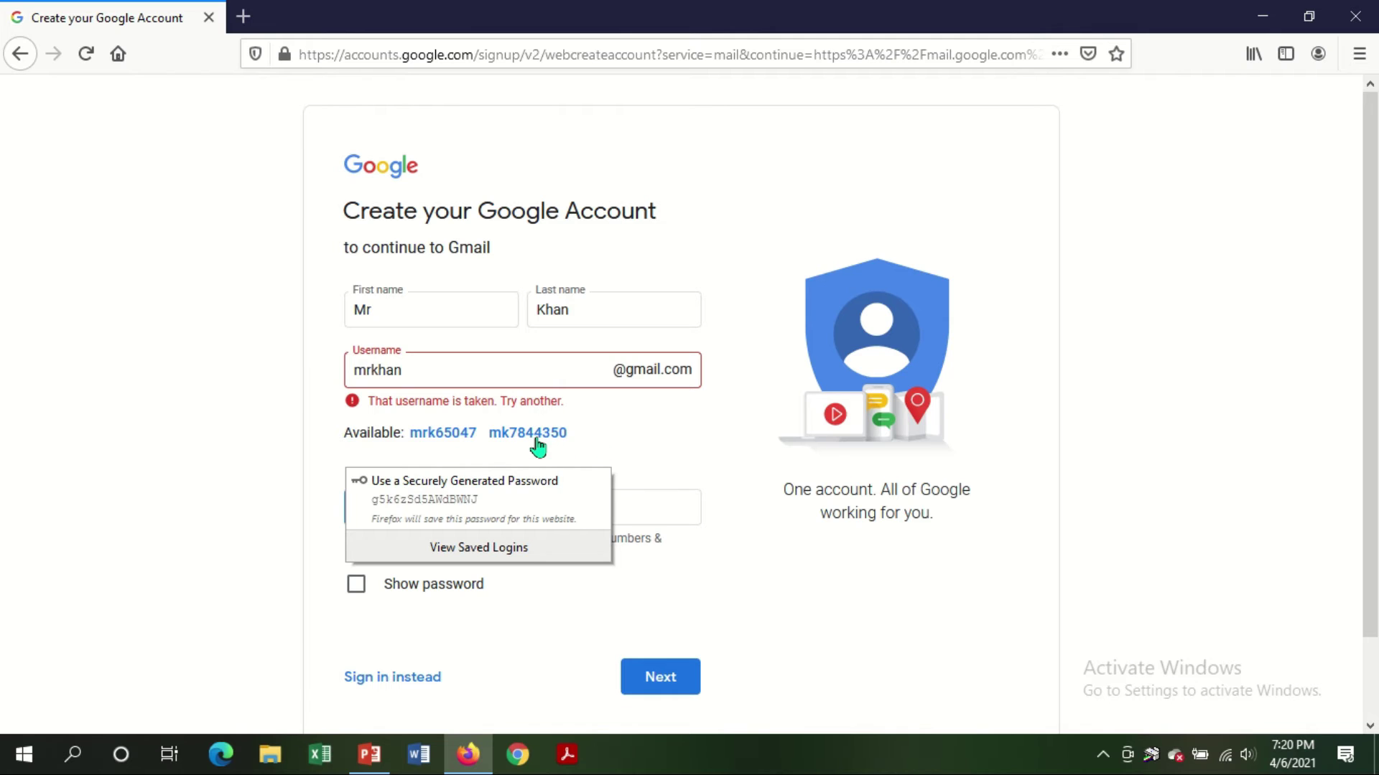
left_click(428, 370)
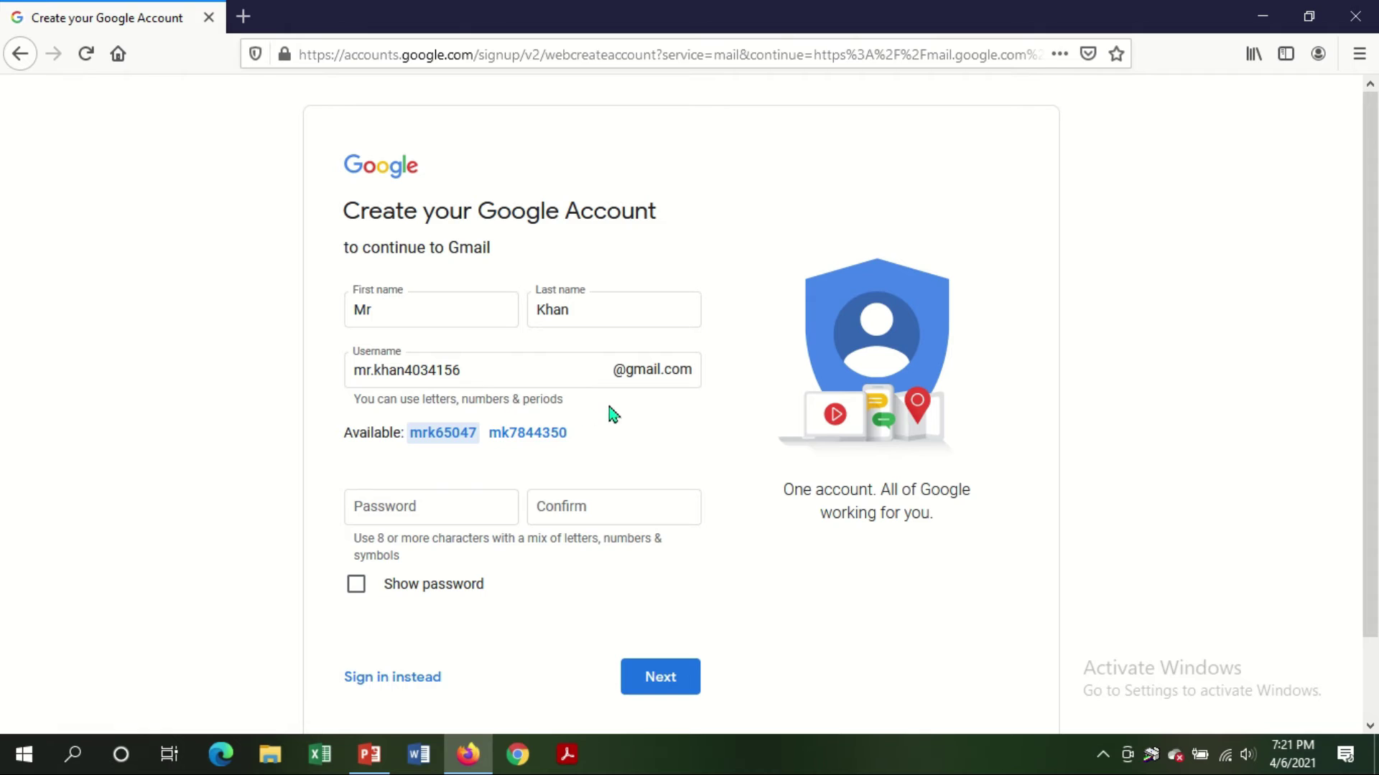
- Enter and confirm the account password, submit the form and decline to save the login in the browser
left_click(433, 516)
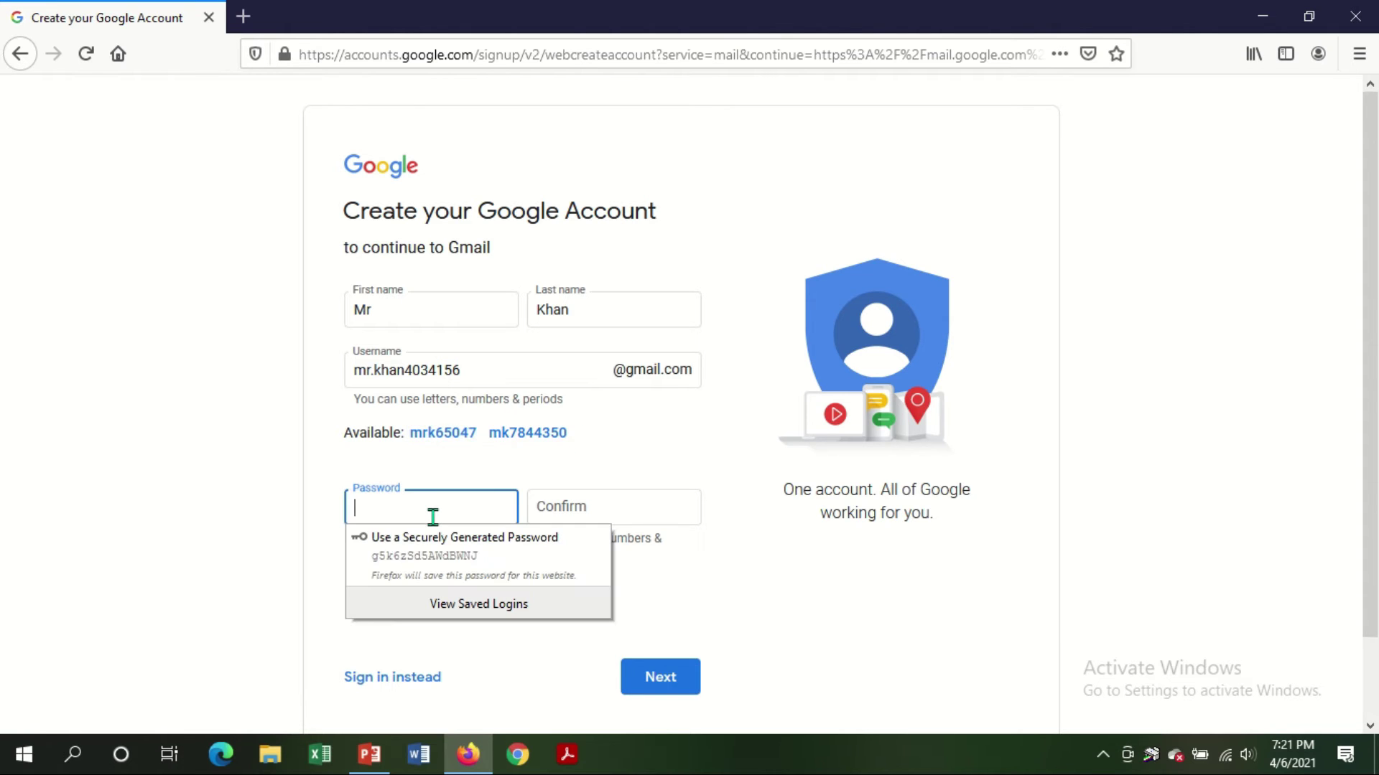
type("m")
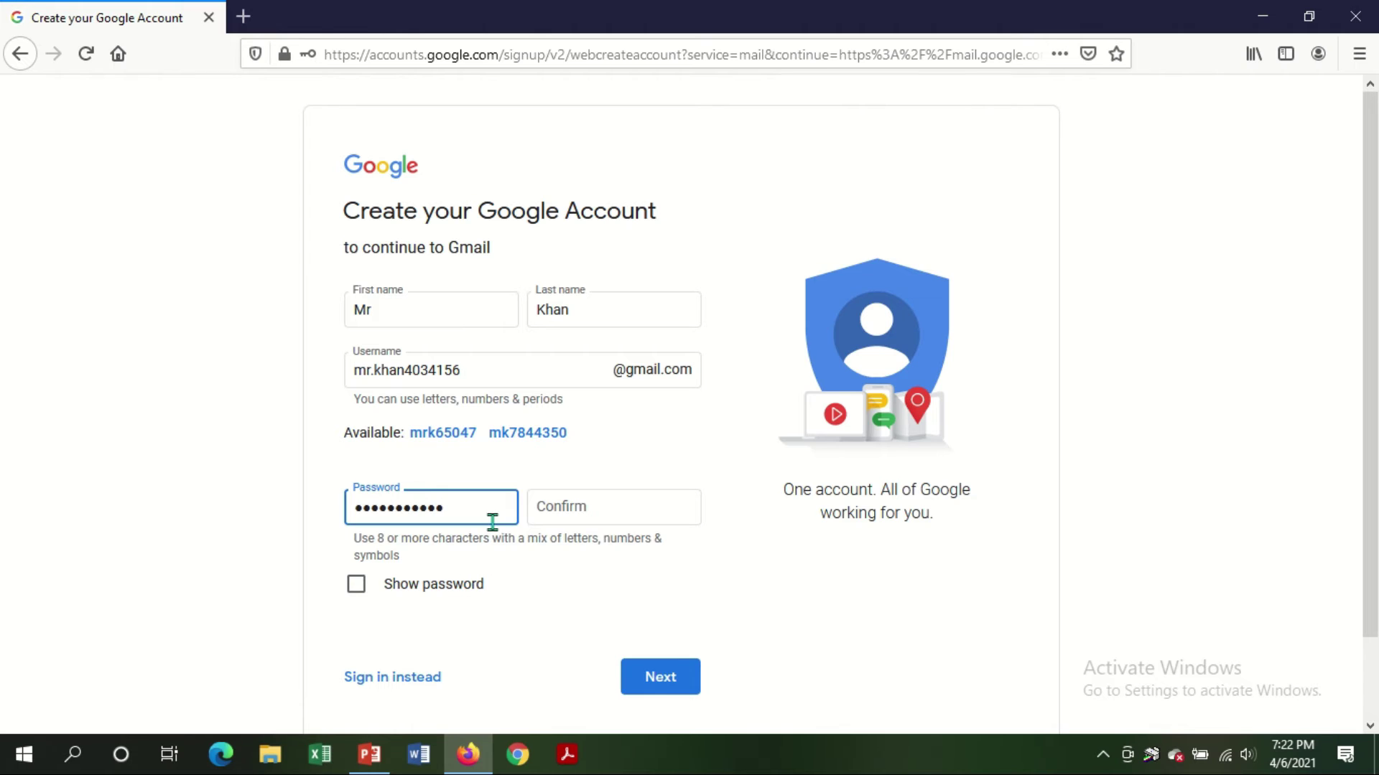
left_click(585, 511)
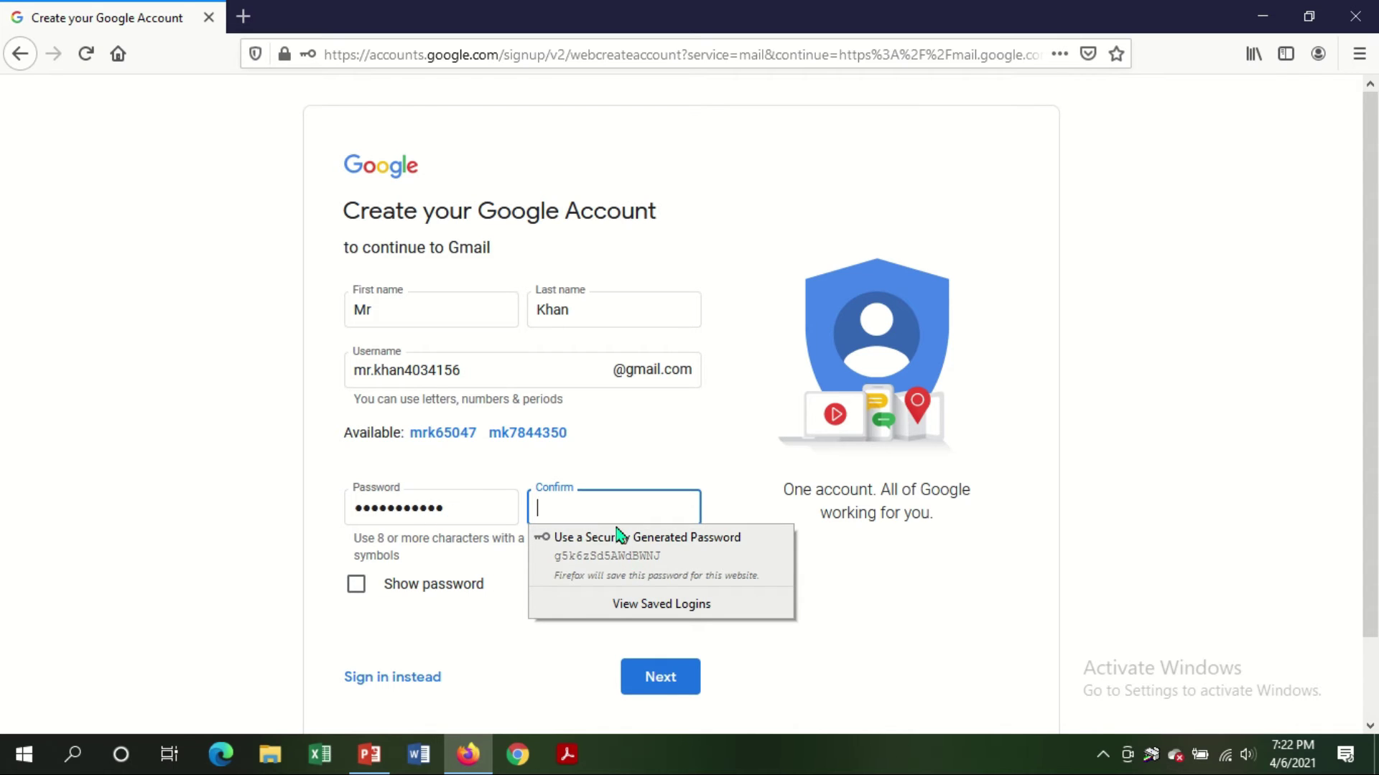
type("m")
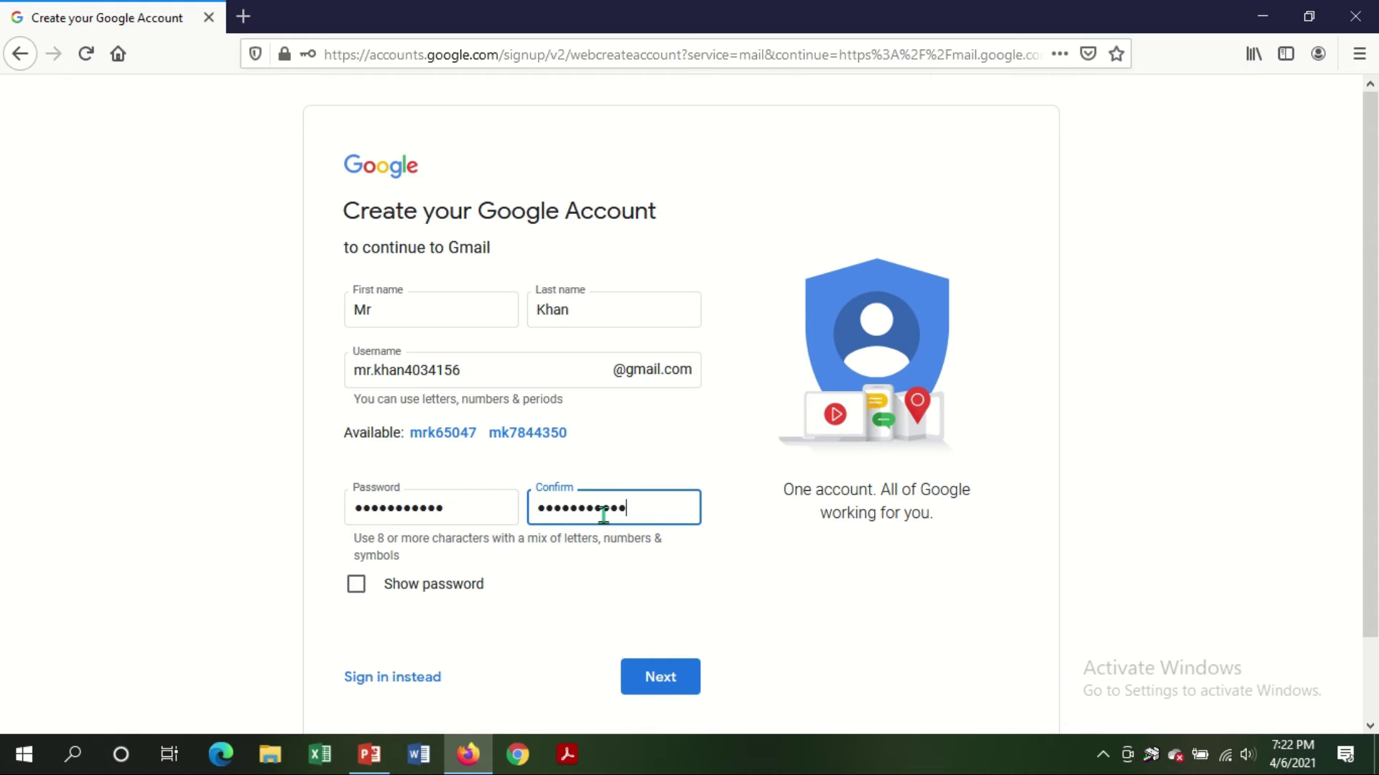
left_click(652, 688)
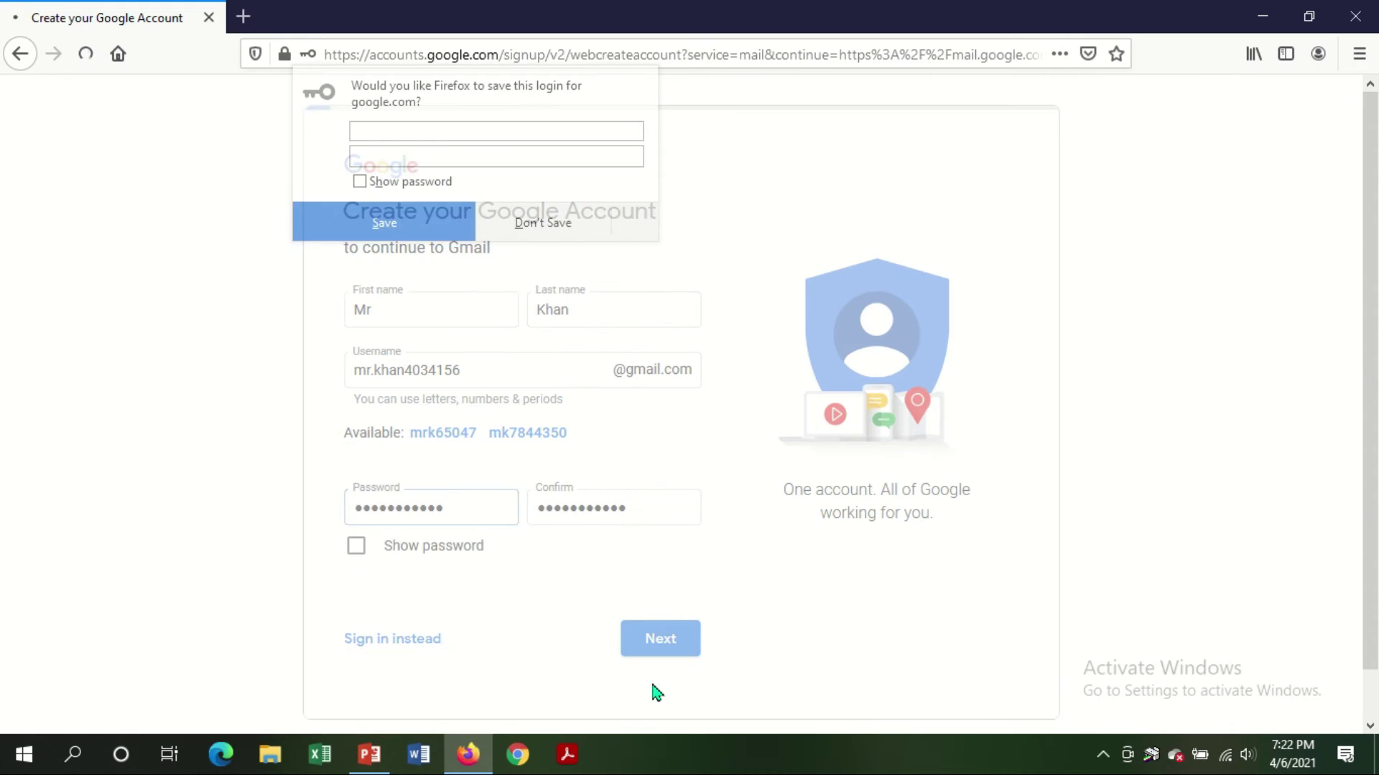
left_click(546, 230)
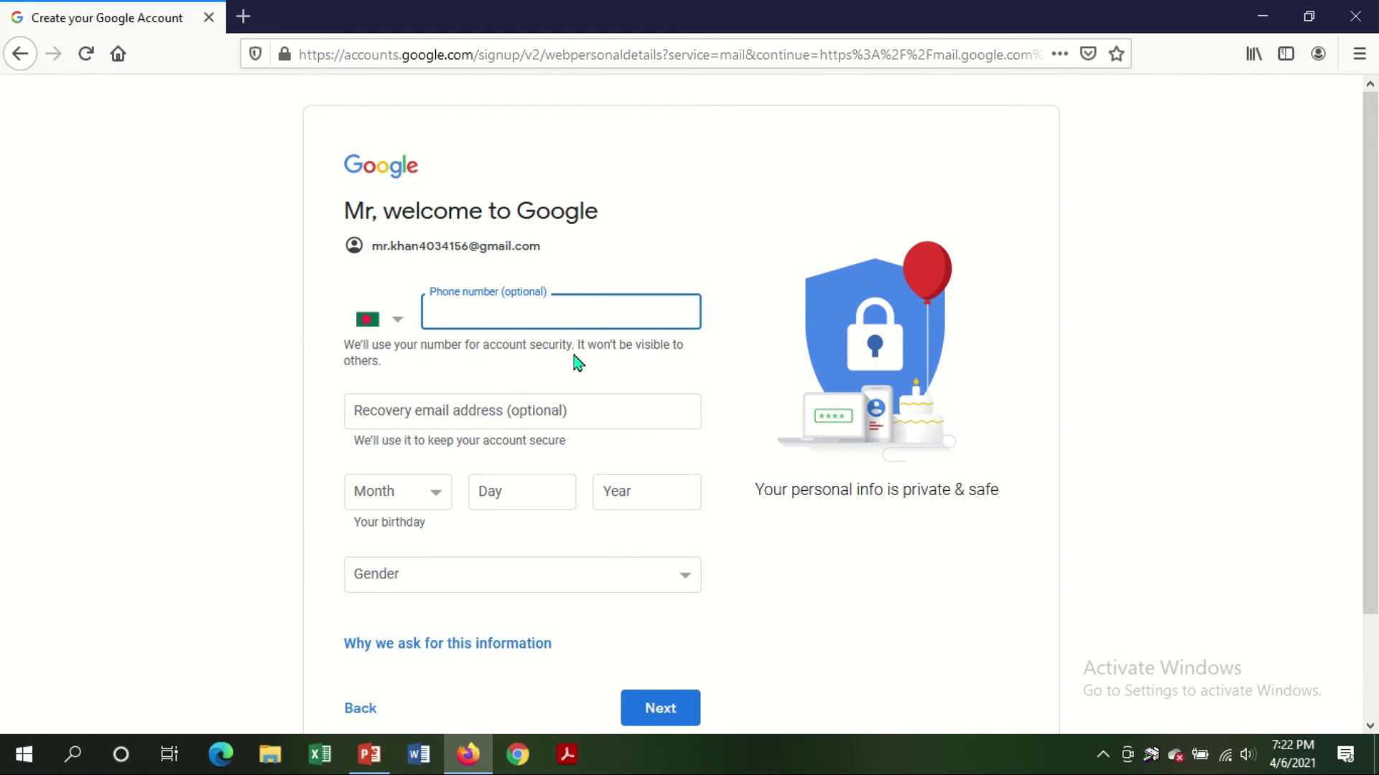
- Fill in the date of birth, set the gender to Male and submit the personal details without a phone number or recovery email
scroll(518, 412, "down", 3)
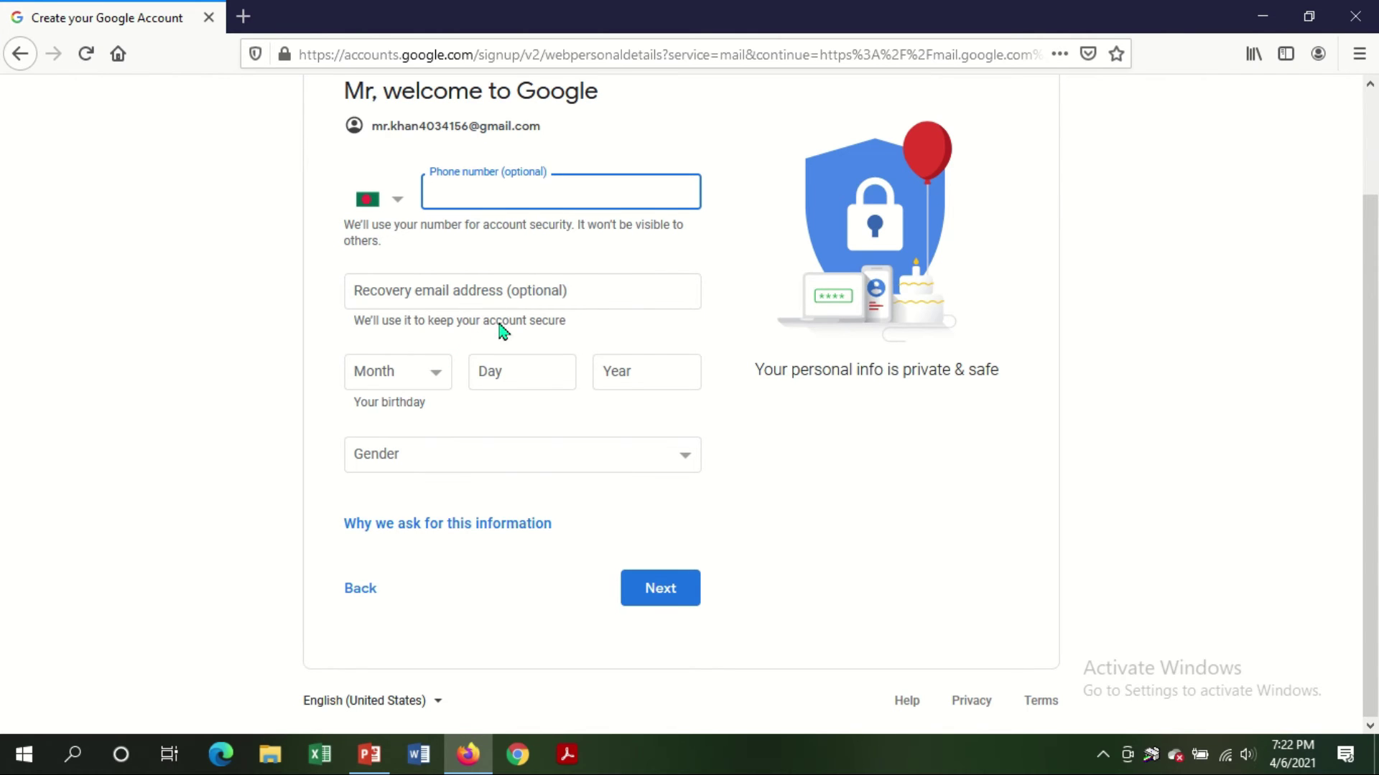
scroll(506, 320, "up", 3)
scroll(516, 320, "down", 3)
left_click(439, 374)
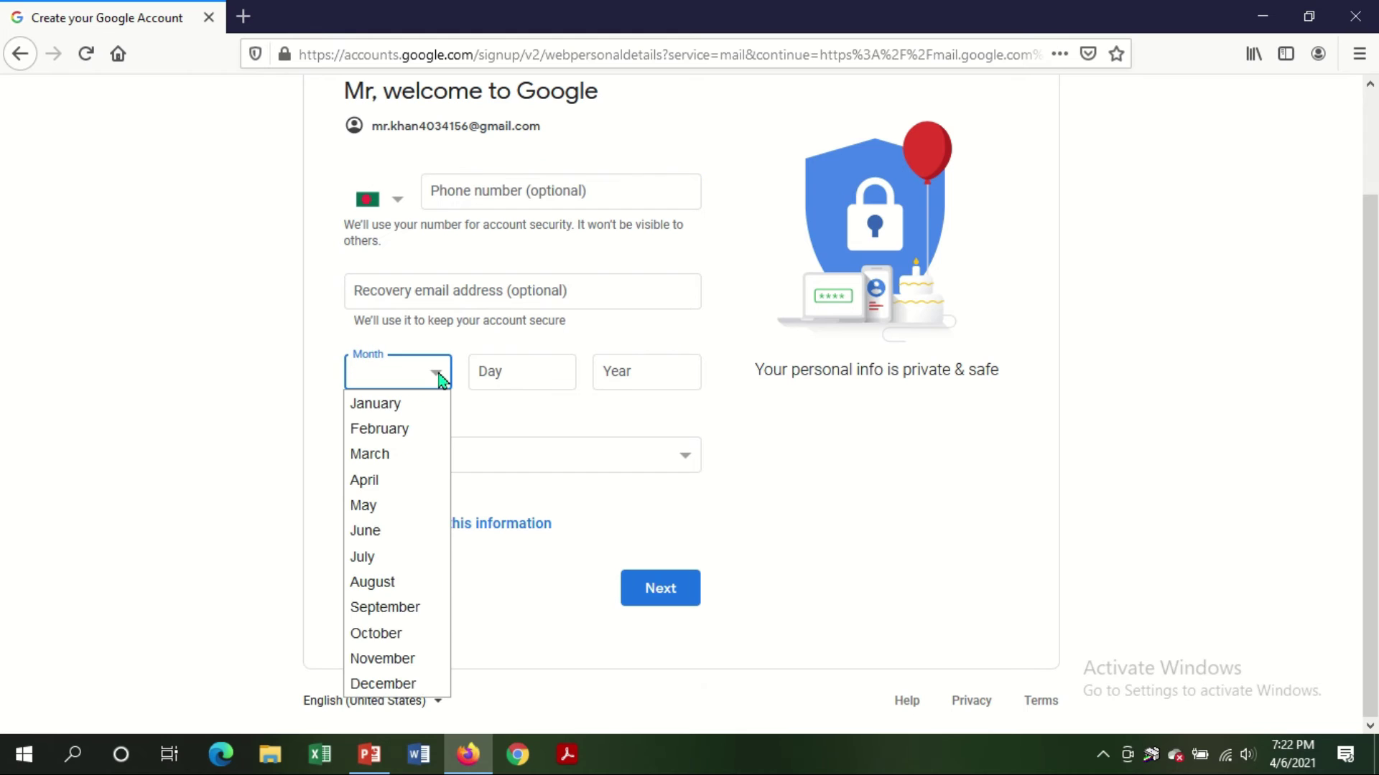
left_click(377, 506)
left_click(555, 379)
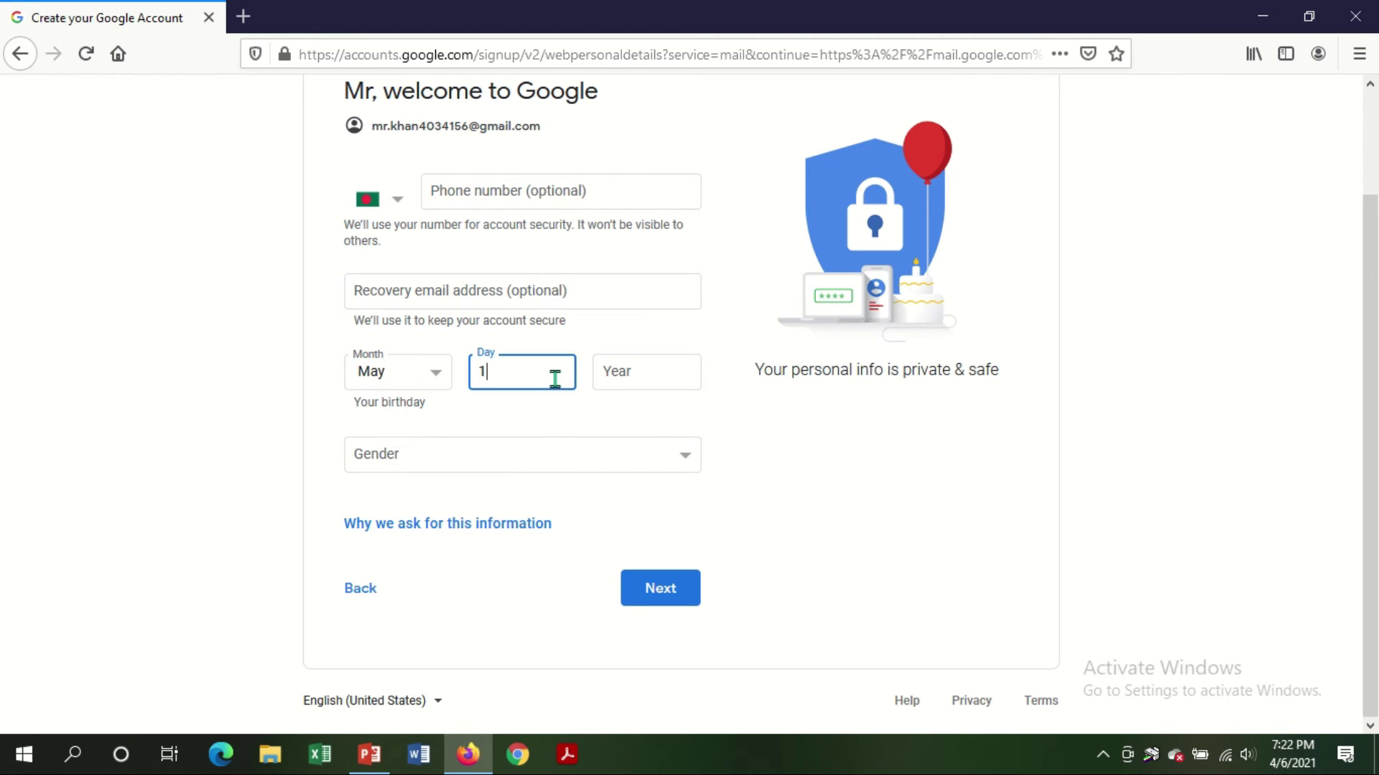
left_click(657, 366)
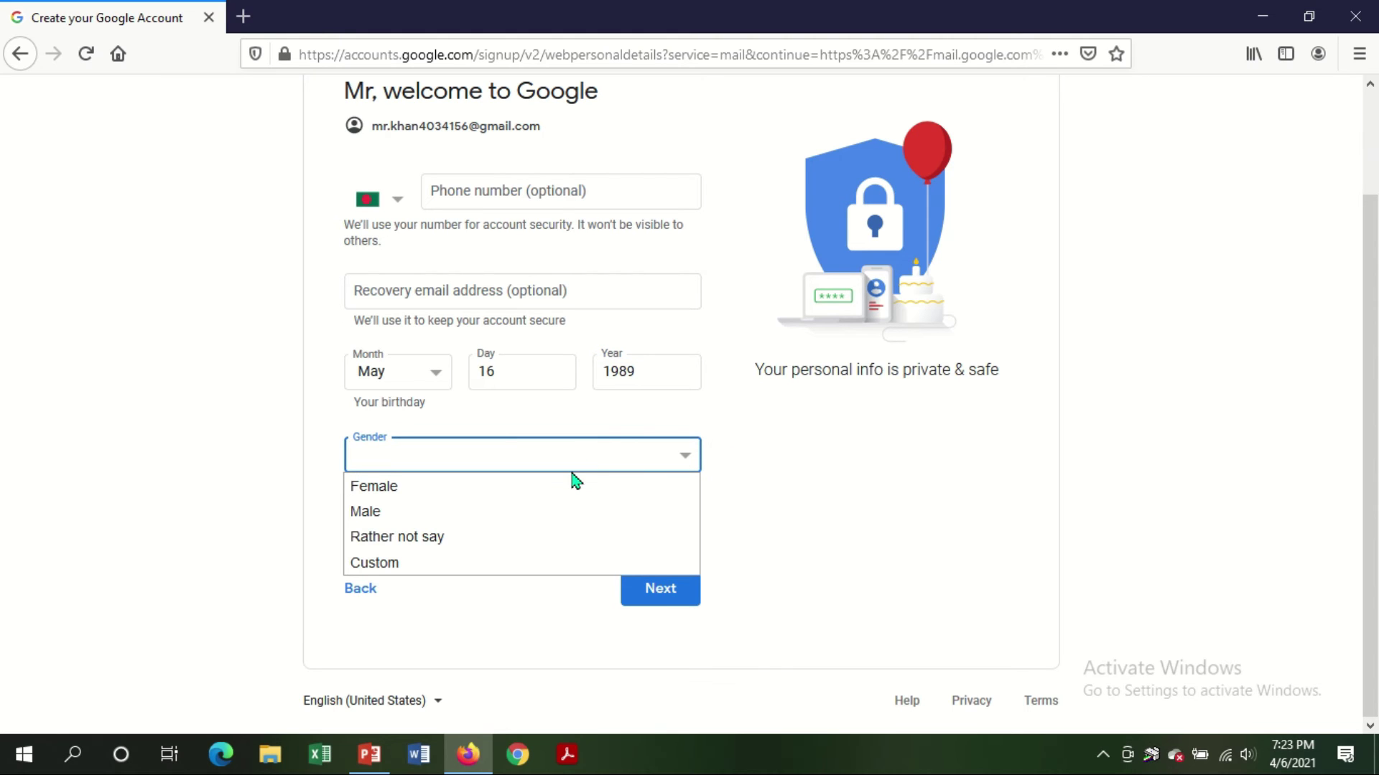
left_click(386, 514)
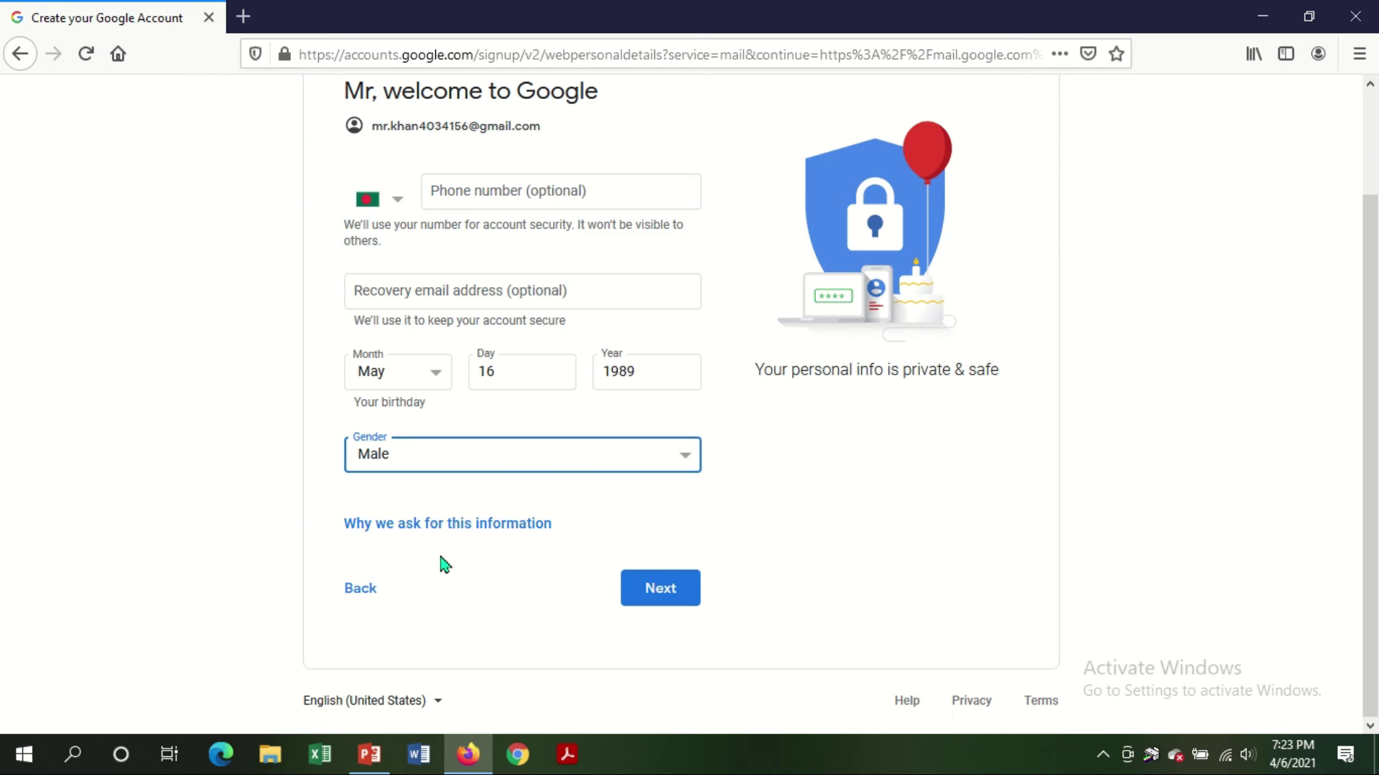
left_click(675, 595)
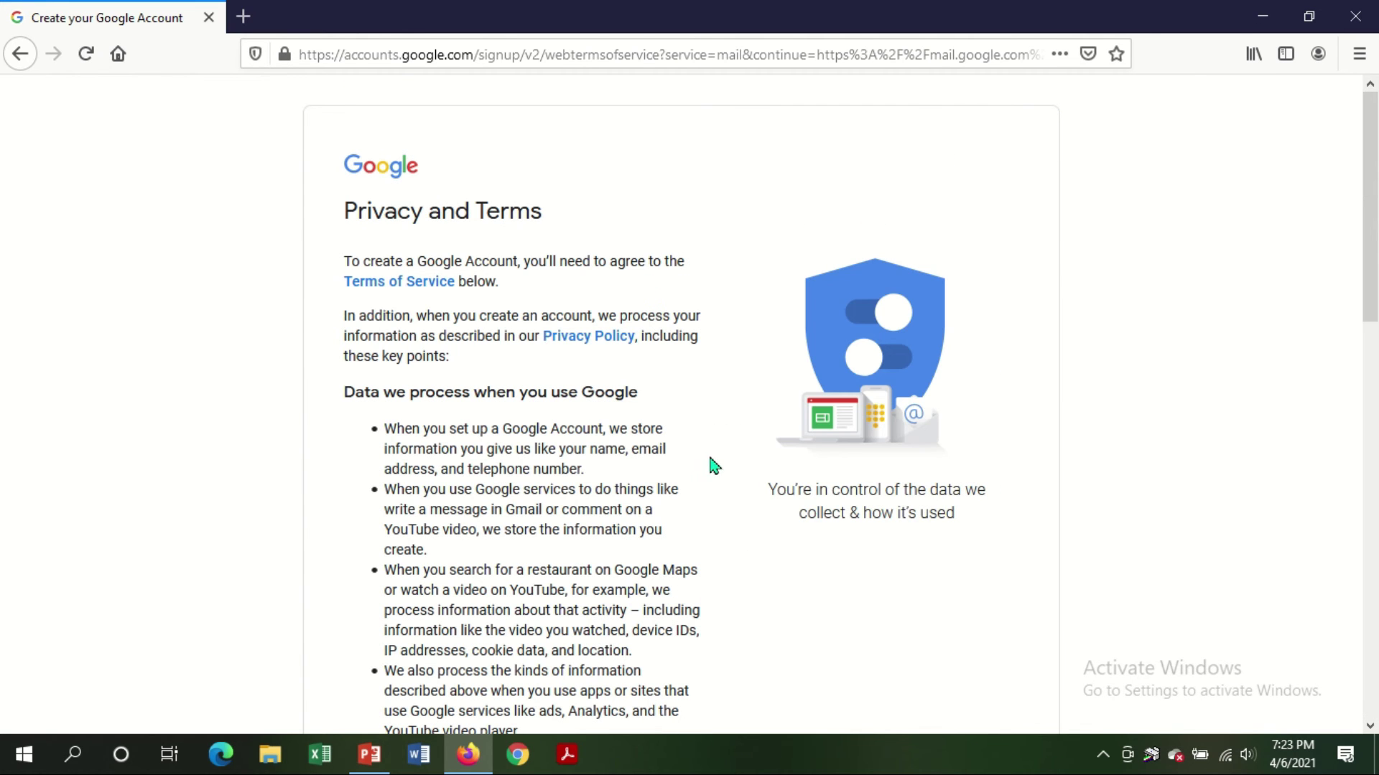
- Agree to Google's Privacy and Terms at the end of the text and dismiss the Google Meet introduction in the new inbox
scroll(517, 446, "down", 10)
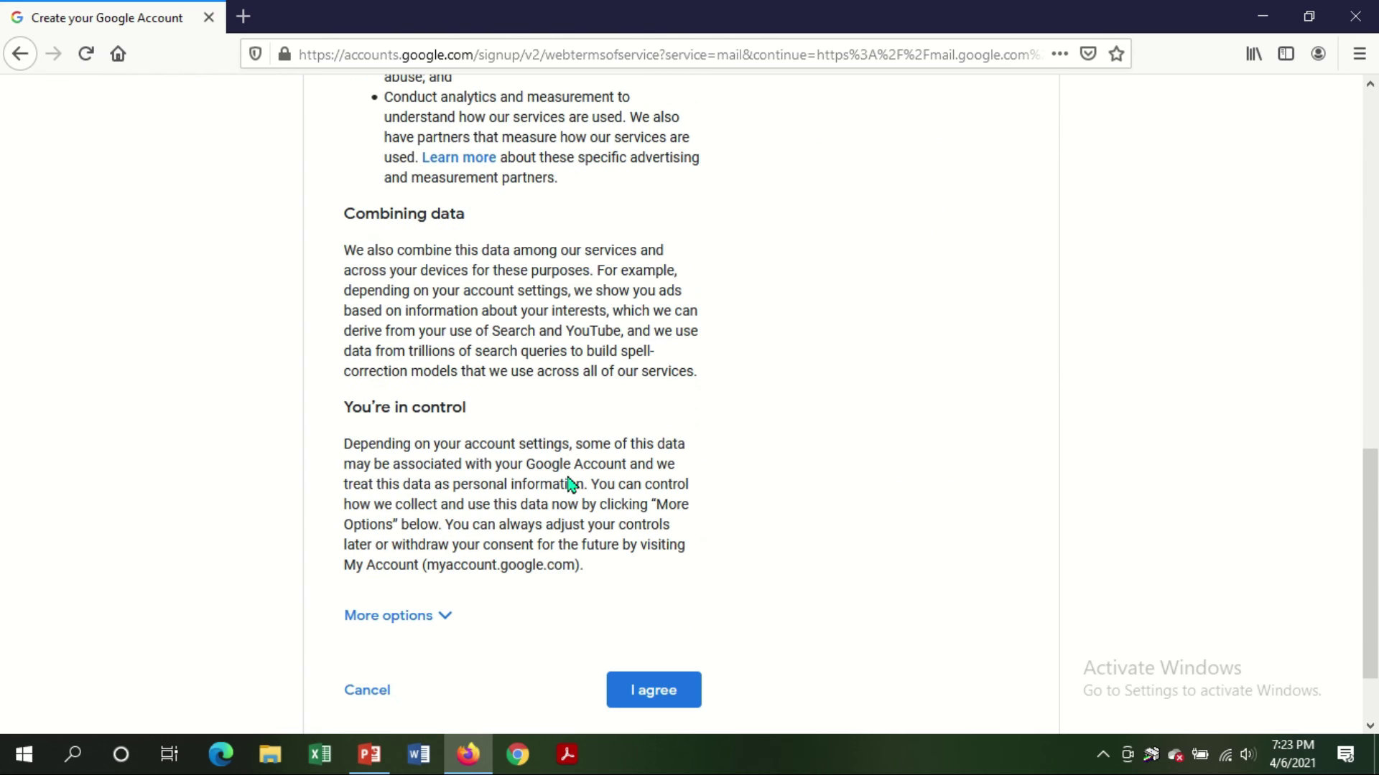
scroll(569, 484, "down", 2)
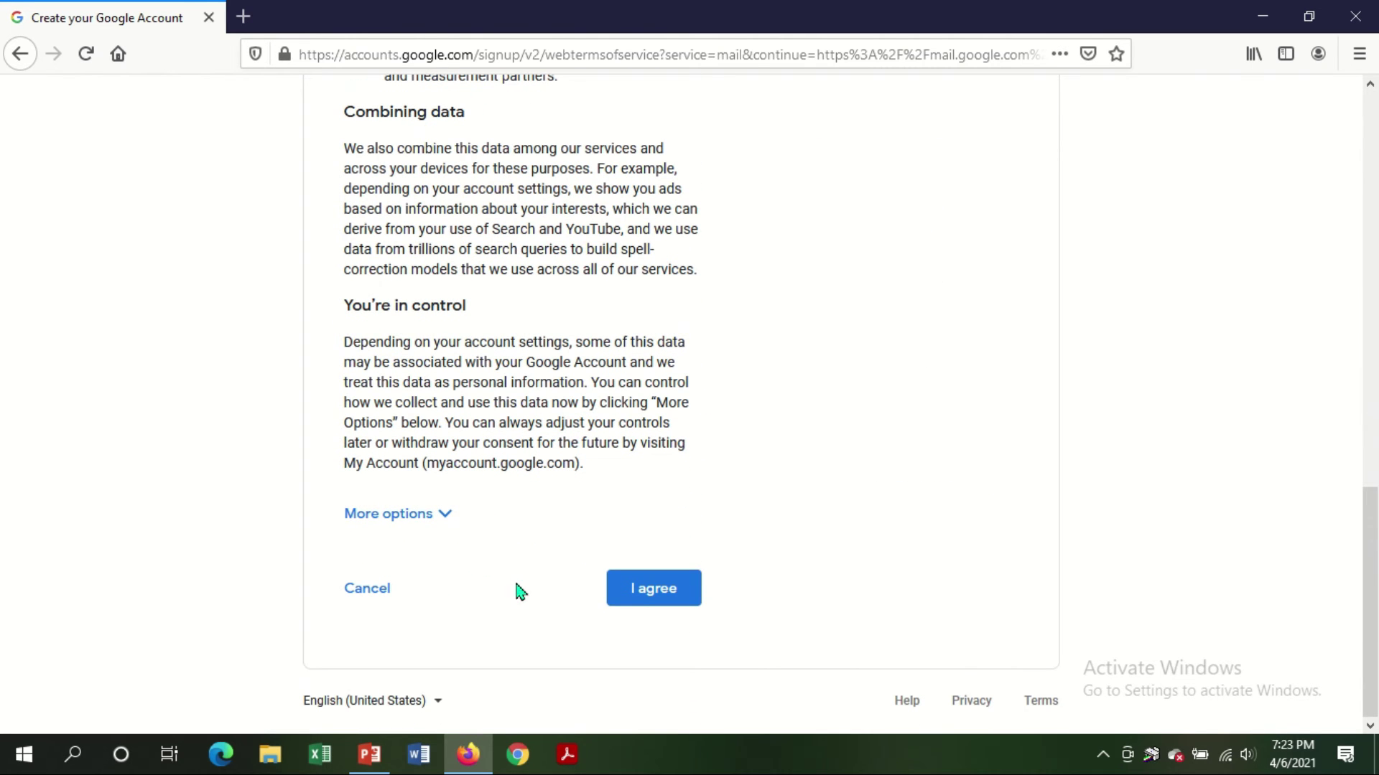
left_click(645, 594)
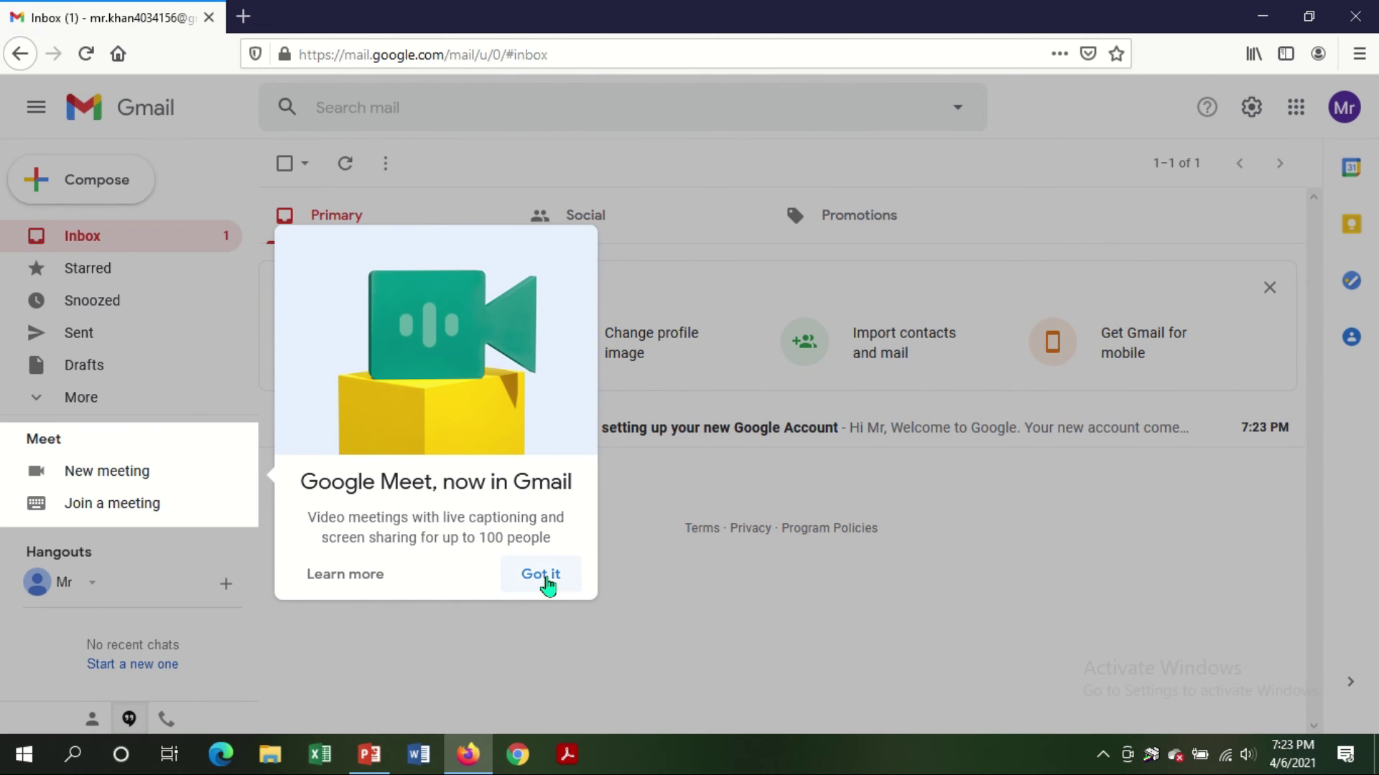
left_click(542, 575)
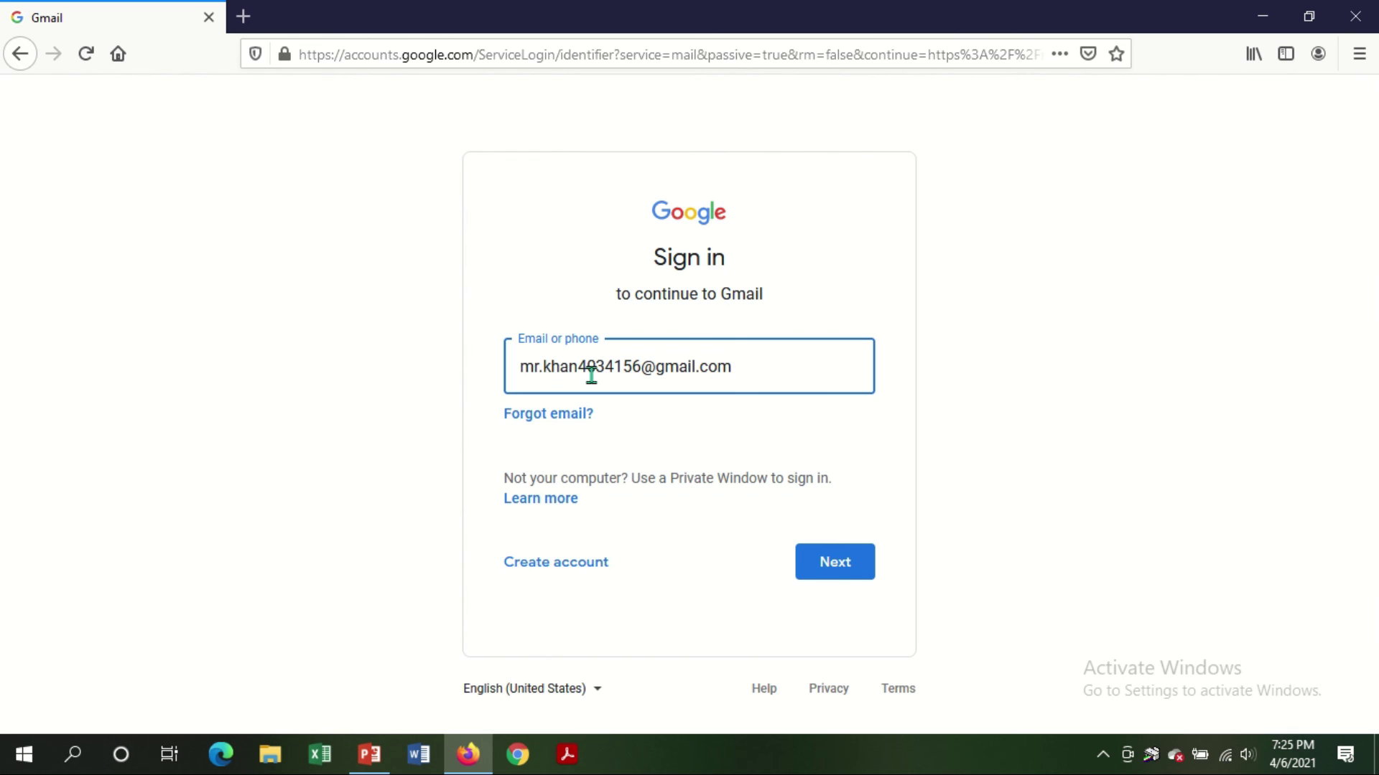
- Sign in to Gmail with the new account's email address and password, declining to save the login in the browser
left_click(833, 569)
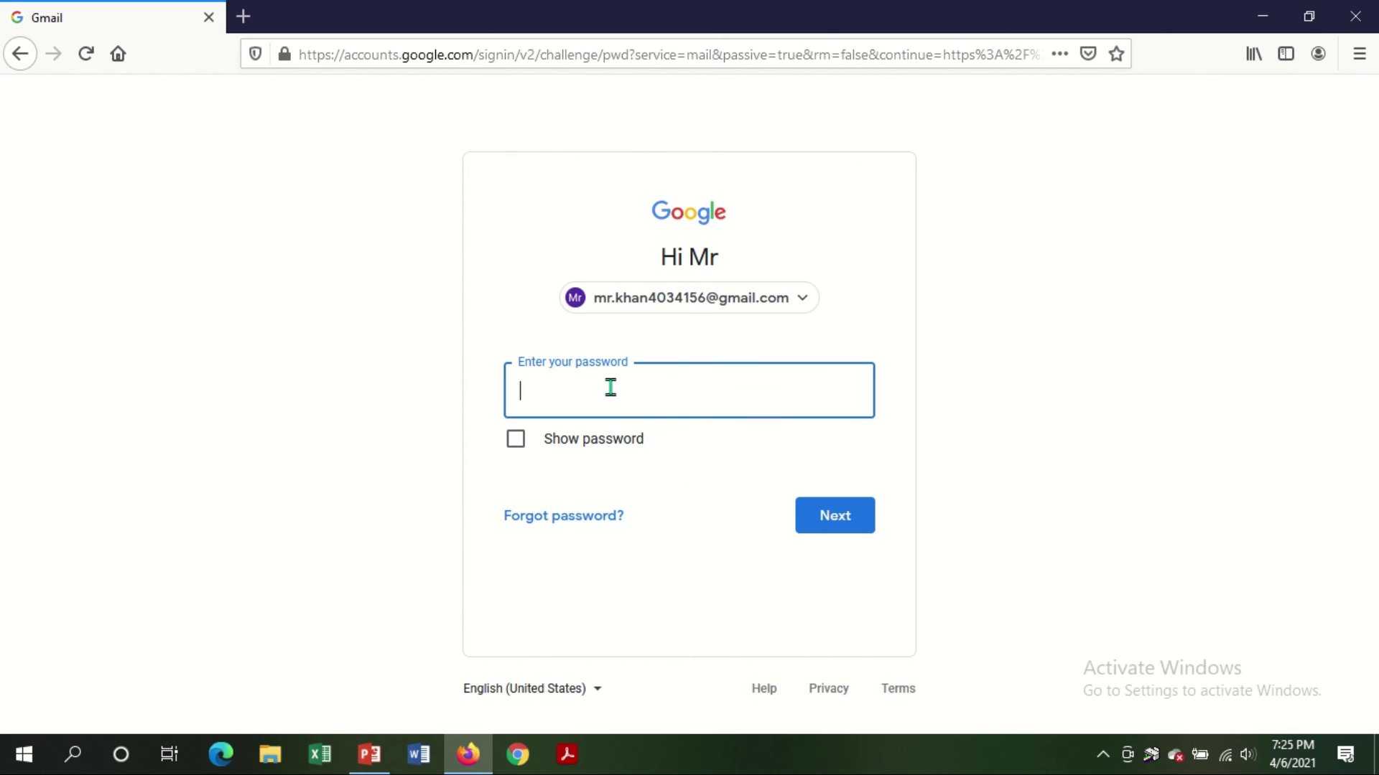
type("••")
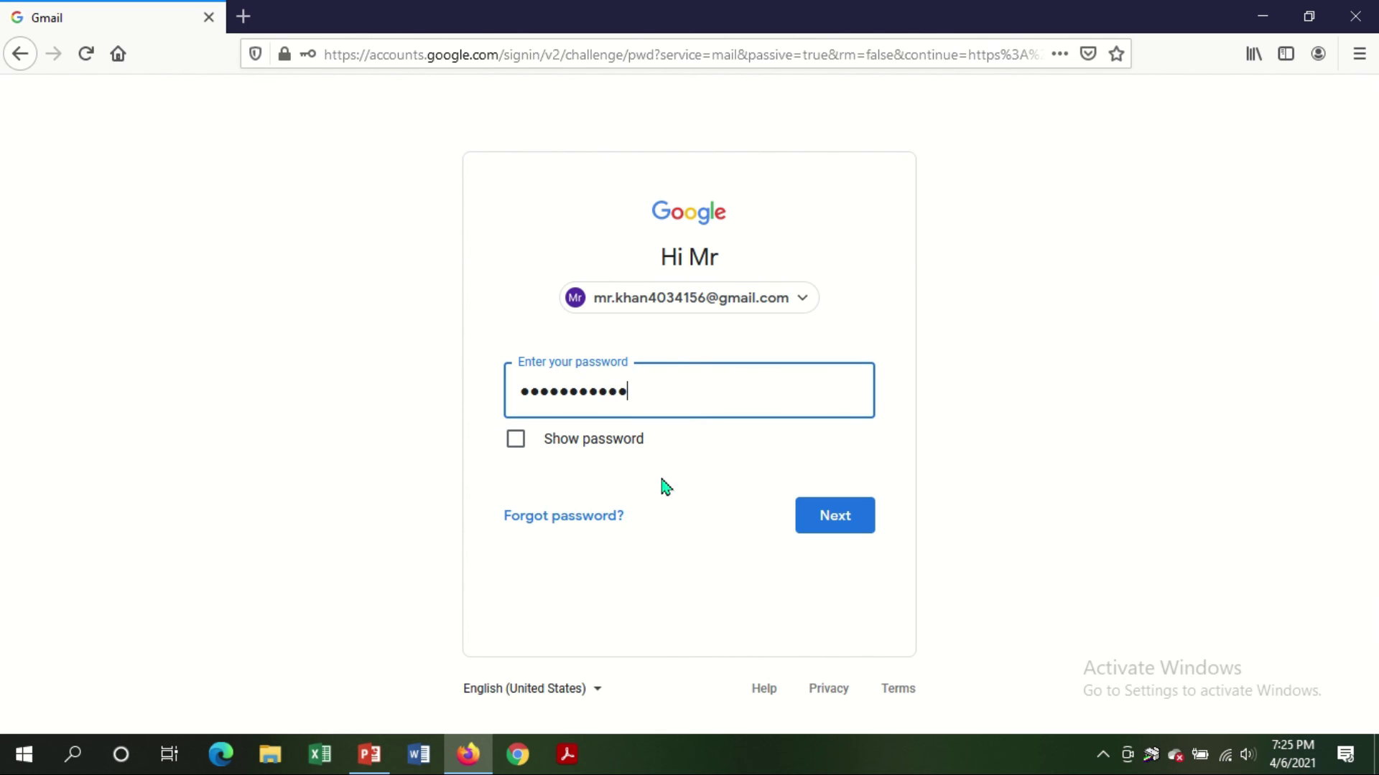
left_click(840, 528)
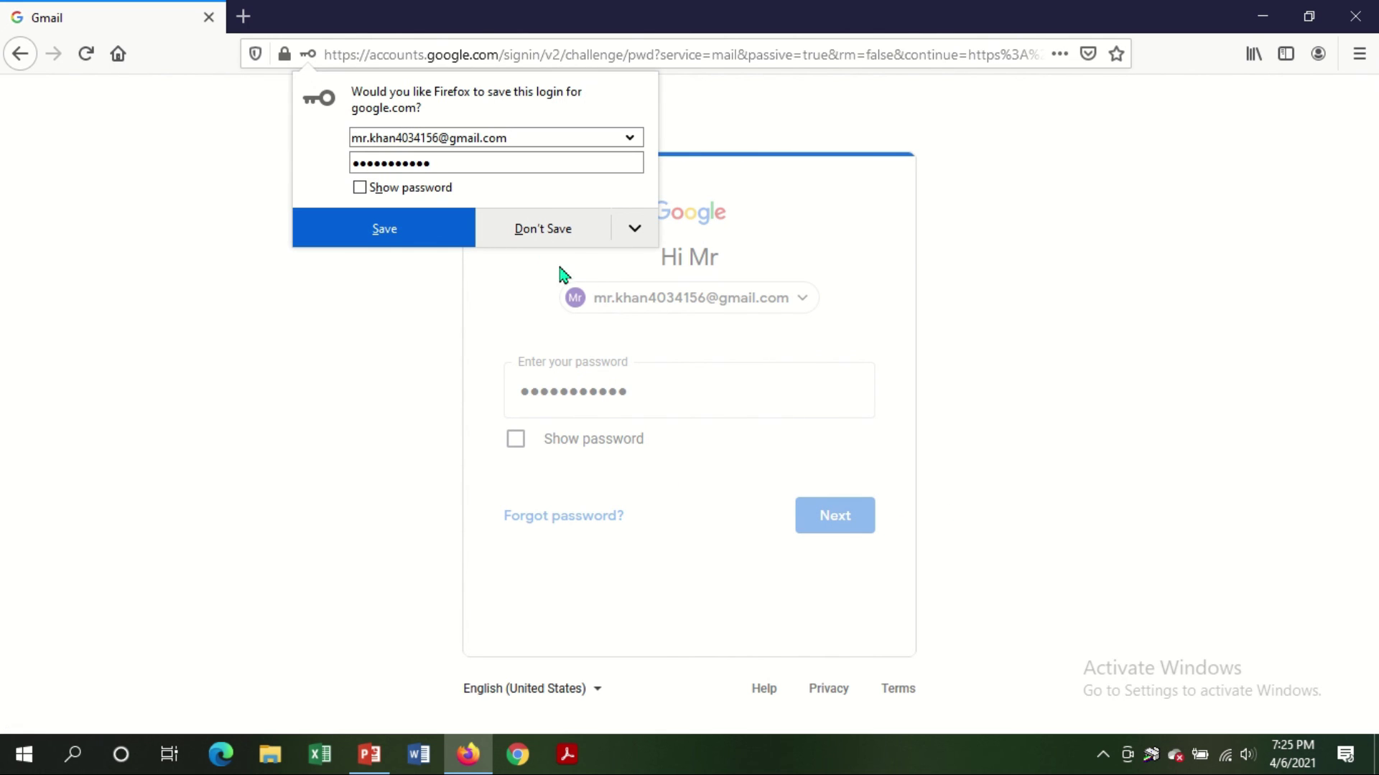
left_click(543, 228)
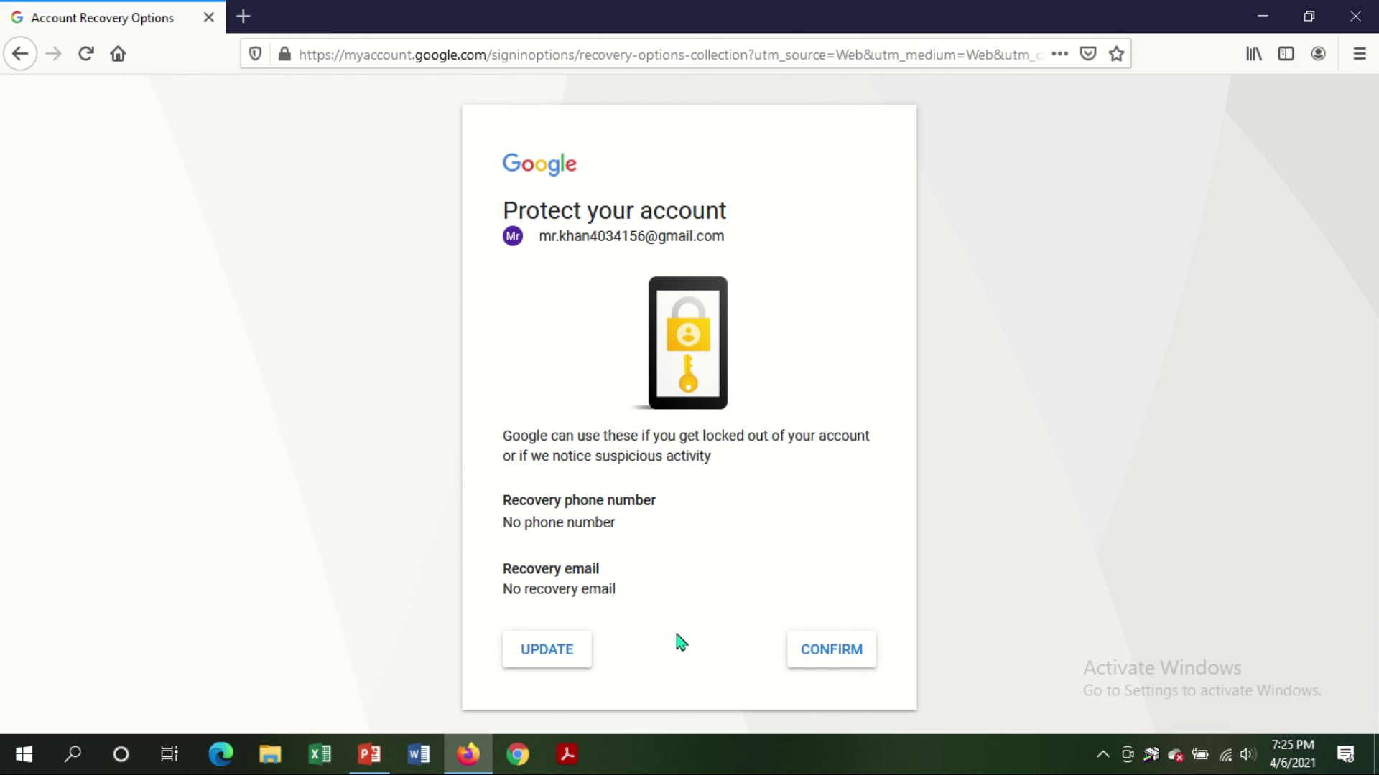
- Confirm the account recovery options without adding a phone number or email, and close the browser window
left_click(847, 653)
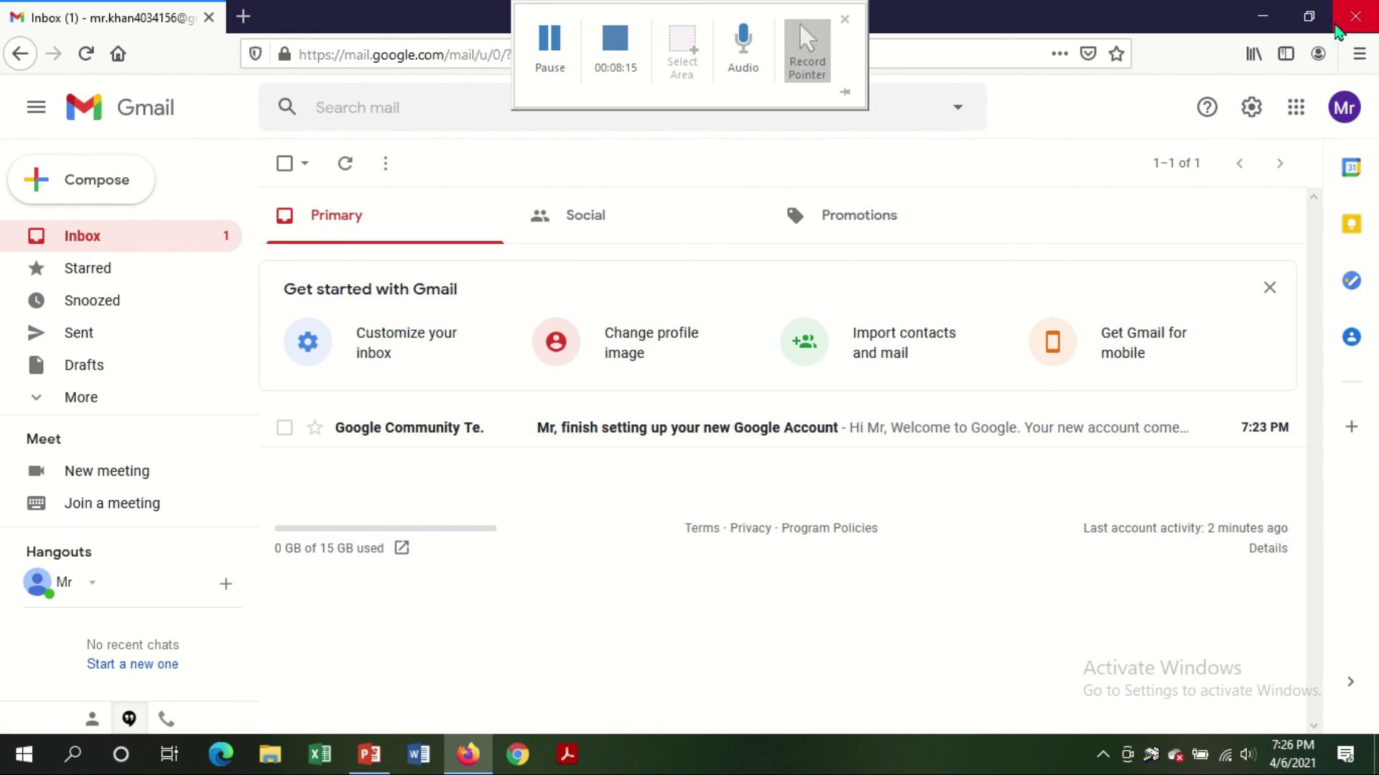
left_click(1355, 16)
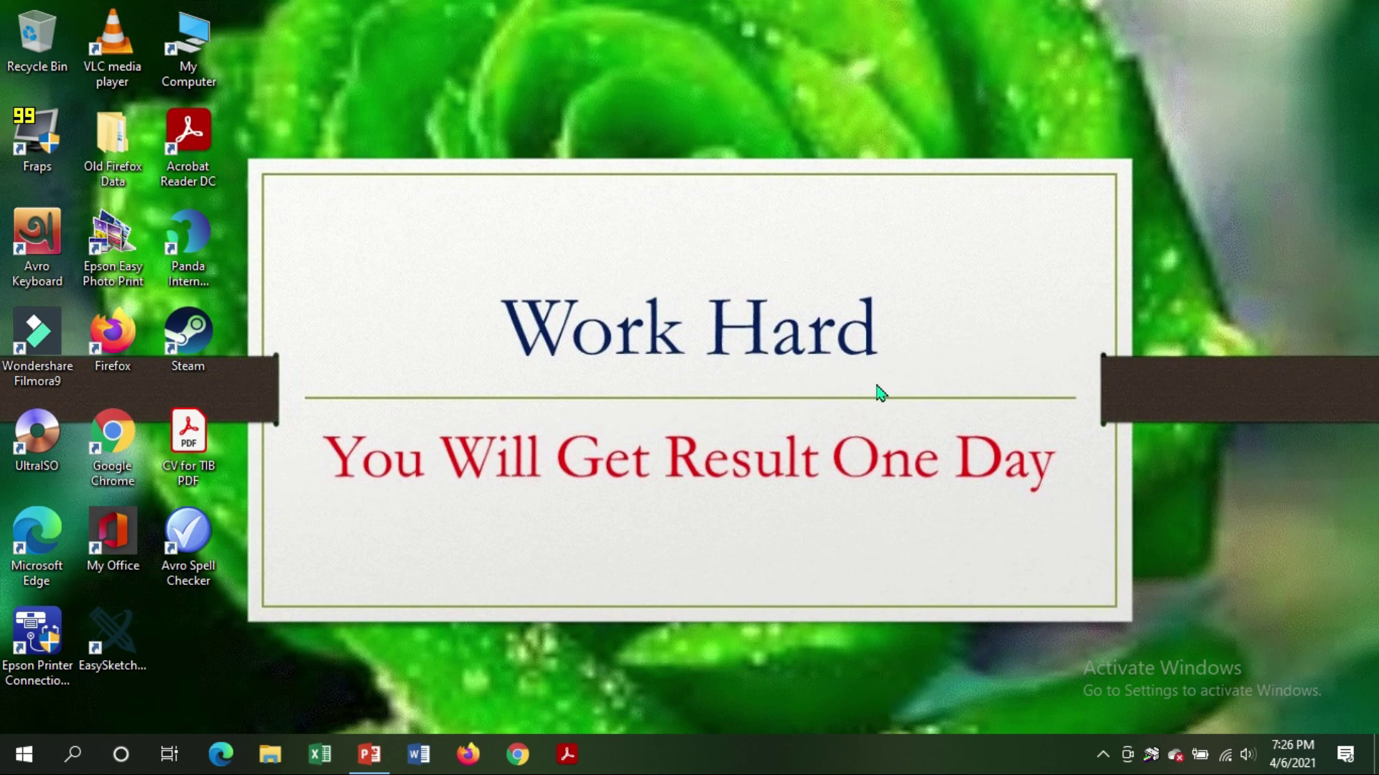